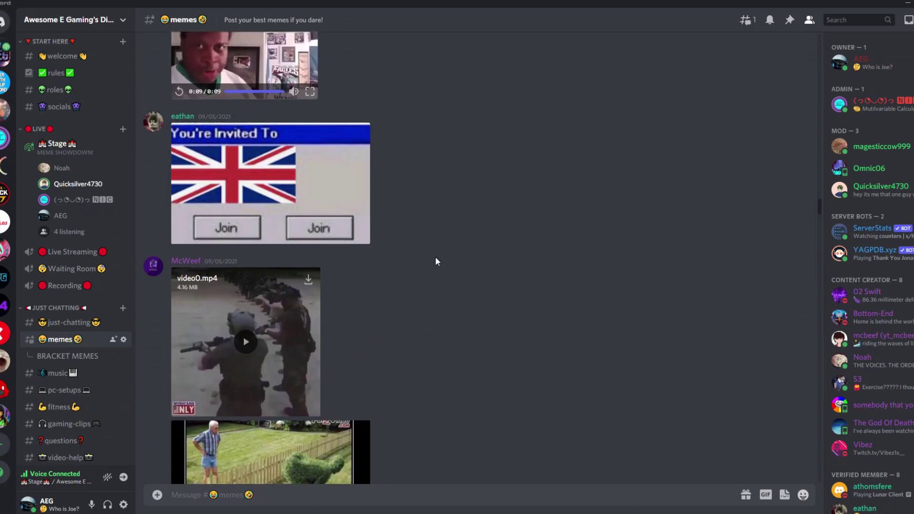
{"action": "scroll", "coordinate": [436, 261], "scroll_direction": "down", "scroll_amount": 1}
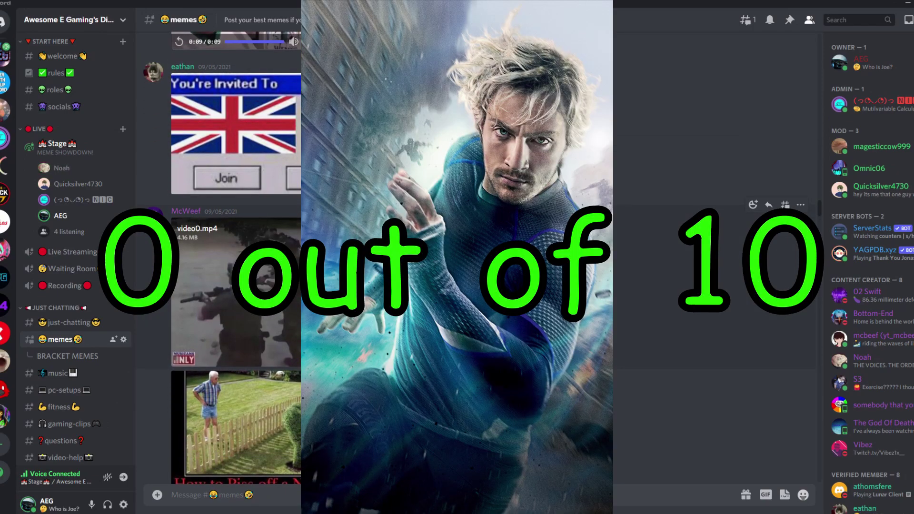
{"action": "scroll", "coordinate": [429, 281], "scroll_direction": "down", "scroll_amount": 1}
{"action": "scroll", "coordinate": [435, 275], "scroll_direction": "up", "scroll_amount": 1}
{"action": "scroll", "coordinate": [445, 268], "scroll_direction": "up", "scroll_amount": 1}
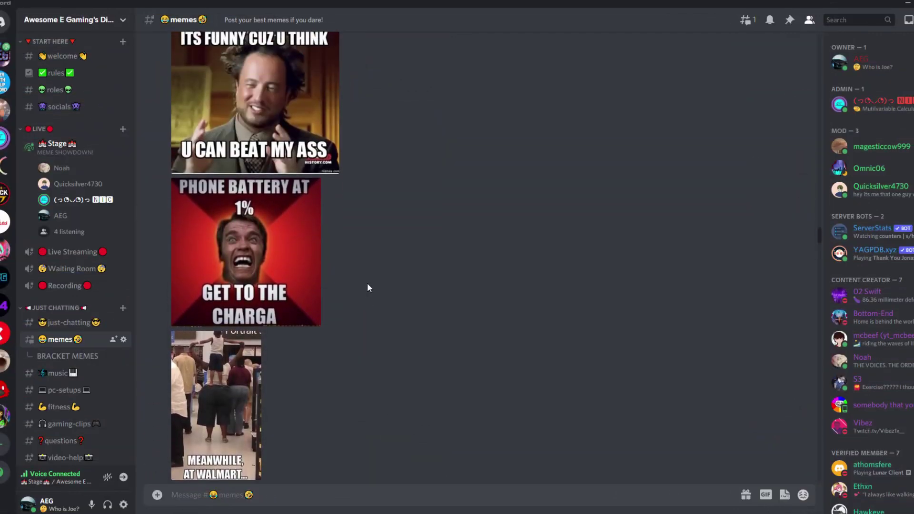
{"action": "scroll", "coordinate": [368, 289], "scroll_direction": "down", "scroll_amount": 3}
{"action": "scroll", "coordinate": [367, 298], "scroll_direction": "down", "scroll_amount": 1}
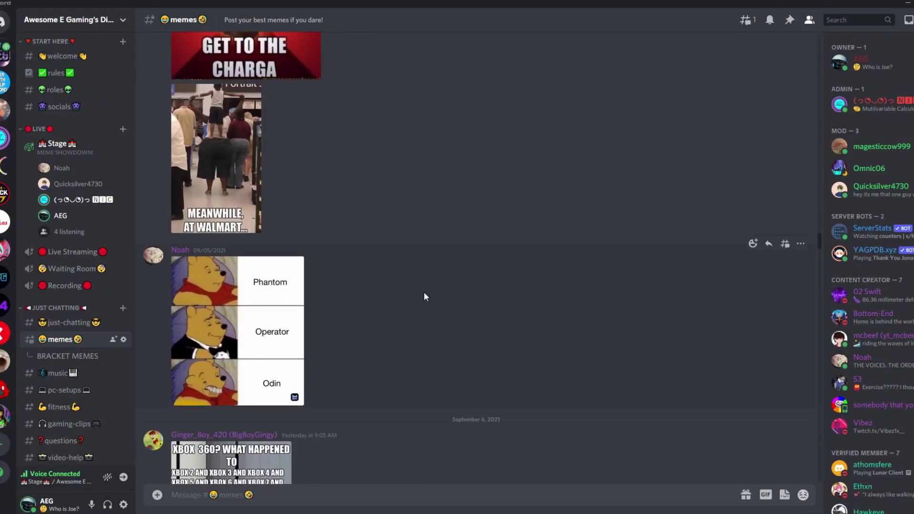
View the Phantom/Operator/Odin meme enlarged, close it, and bring up a meme post's options
{"action": "left_click", "coordinate": [252, 347]}
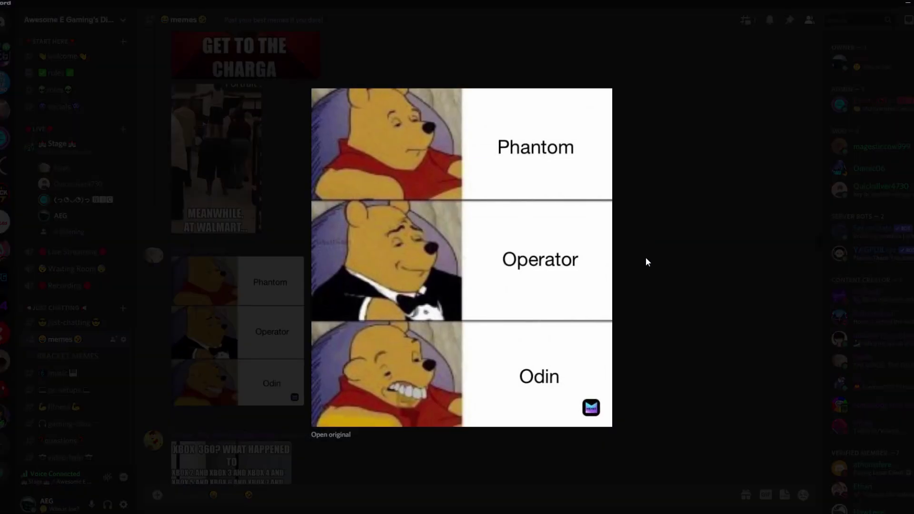
{"action": "left_click", "coordinate": [712, 199]}
{"action": "scroll", "coordinate": [439, 248], "scroll_direction": "down", "scroll_amount": 5}
{"action": "right_click", "coordinate": [438, 247]}
{"action": "scroll", "coordinate": [438, 248], "scroll_direction": "down", "scroll_amount": 2}
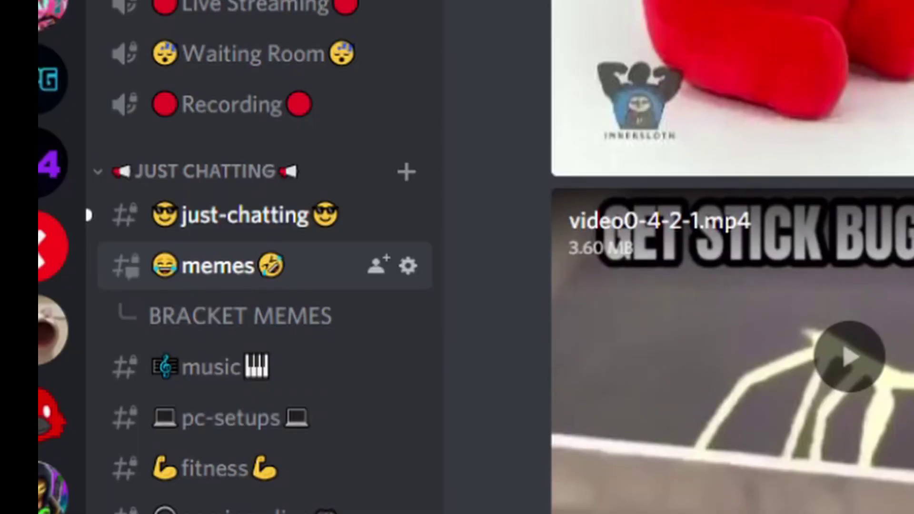
{"action": "scroll", "coordinate": [438, 247], "scroll_direction": "down", "scroll_amount": 3}
{"action": "scroll", "coordinate": [732, 257], "scroll_direction": "down", "scroll_amount": 5}
{"action": "scroll", "coordinate": [732, 258], "scroll_direction": "down", "scroll_amount": 5}
{"action": "scroll", "coordinate": [732, 257], "scroll_direction": "down", "scroll_amount": 5}
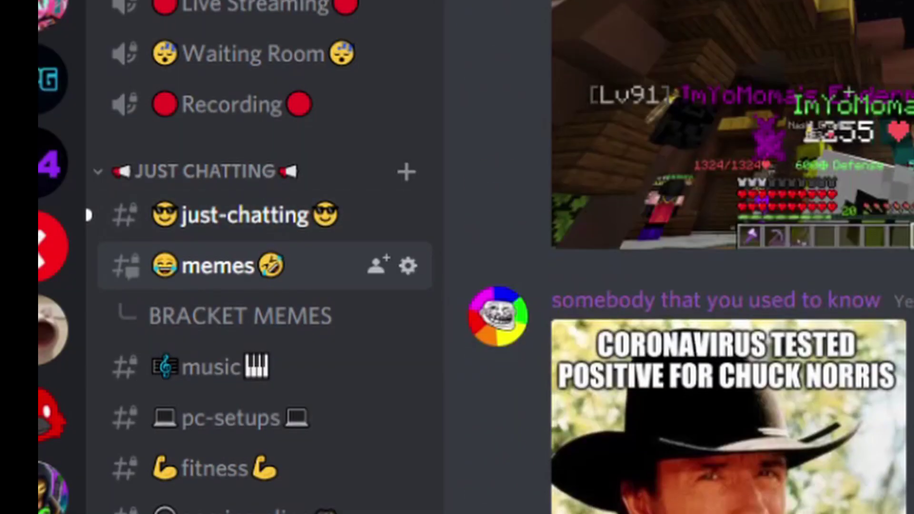
{"action": "scroll", "coordinate": [733, 258], "scroll_direction": "down", "scroll_amount": 5}
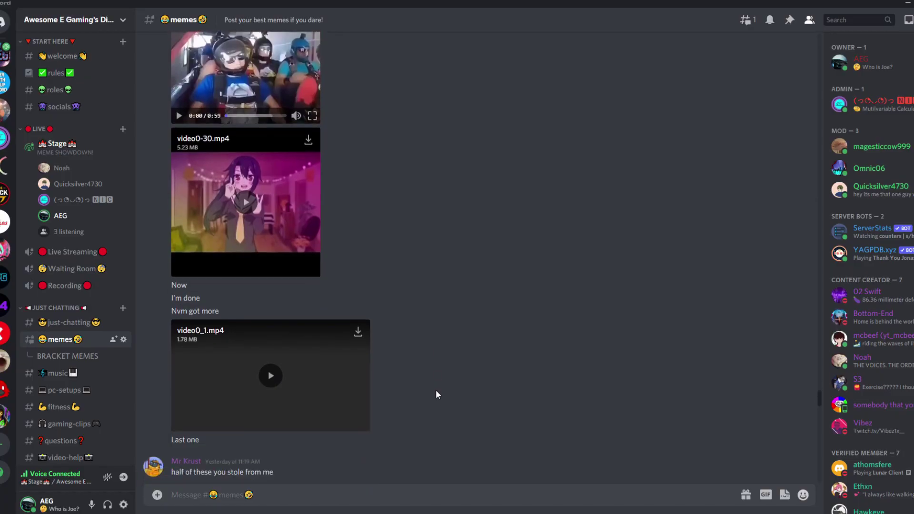
{"action": "scroll", "coordinate": [400, 372], "scroll_direction": "down", "scroll_amount": 3}
{"action": "scroll", "coordinate": [282, 327], "scroll_direction": "down", "scroll_amount": 2}
{"action": "scroll", "coordinate": [322, 368], "scroll_direction": "up", "scroll_amount": 4}
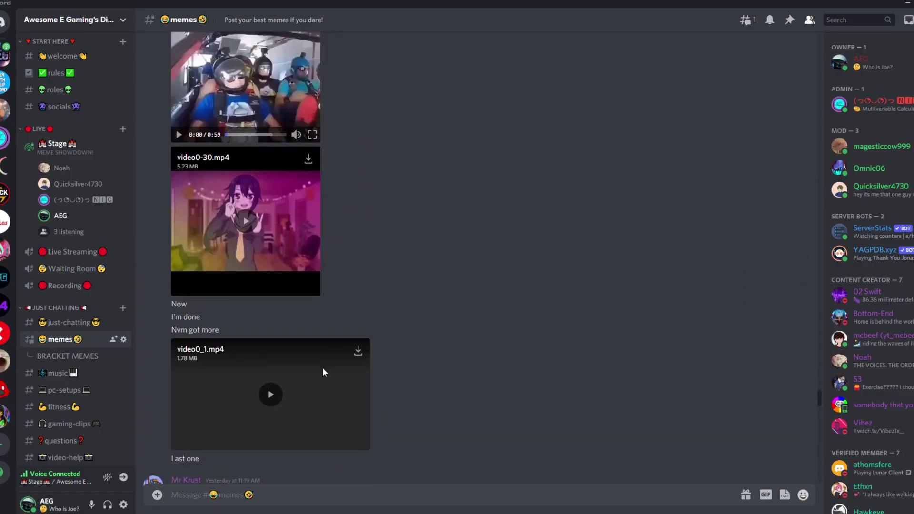
{"action": "scroll", "coordinate": [275, 240], "scroll_direction": "up", "scroll_amount": 2}
{"action": "scroll", "coordinate": [275, 239], "scroll_direction": "up", "scroll_amount": 2}
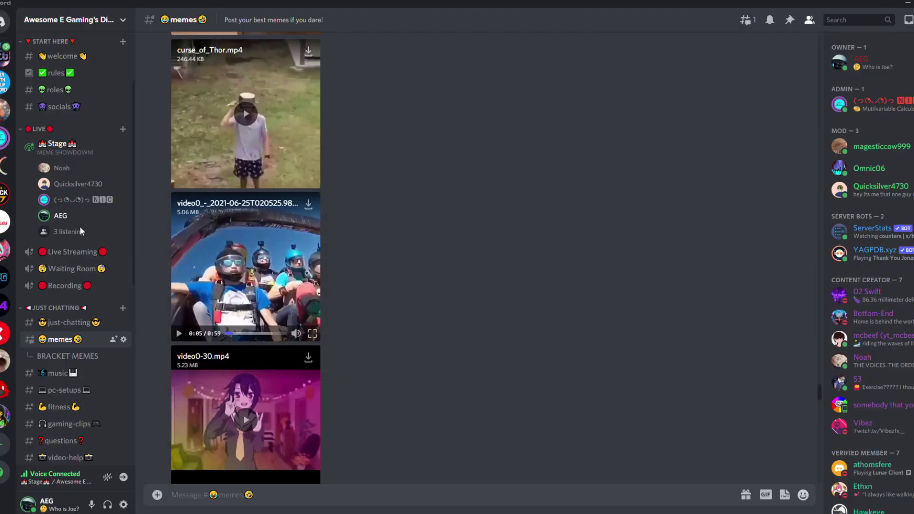
{"action": "left_click", "coordinate": [69, 232]}
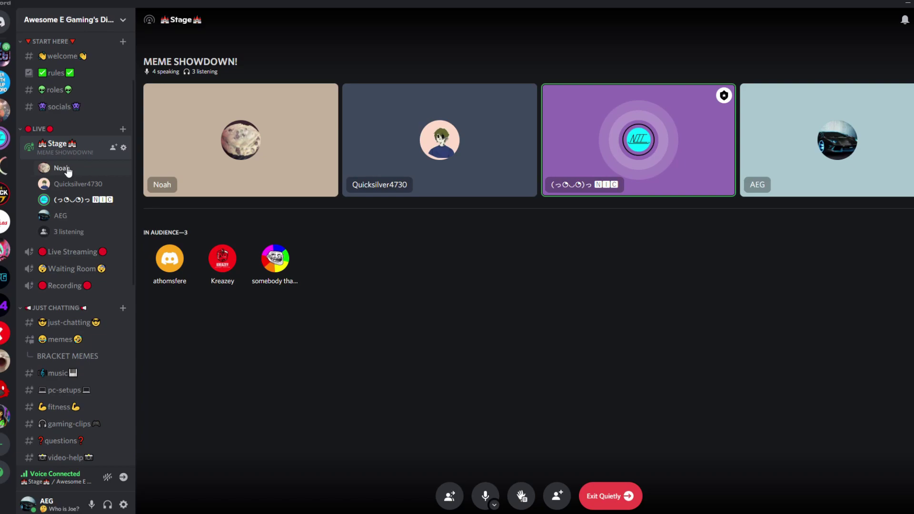
{"action": "left_click", "coordinate": [71, 339]}
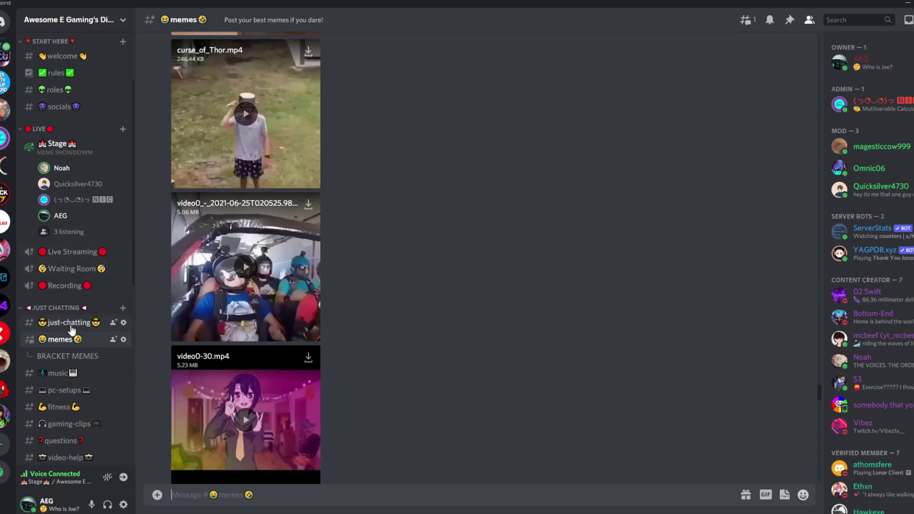
{"action": "scroll", "coordinate": [439, 302], "scroll_direction": "up", "scroll_amount": 1}
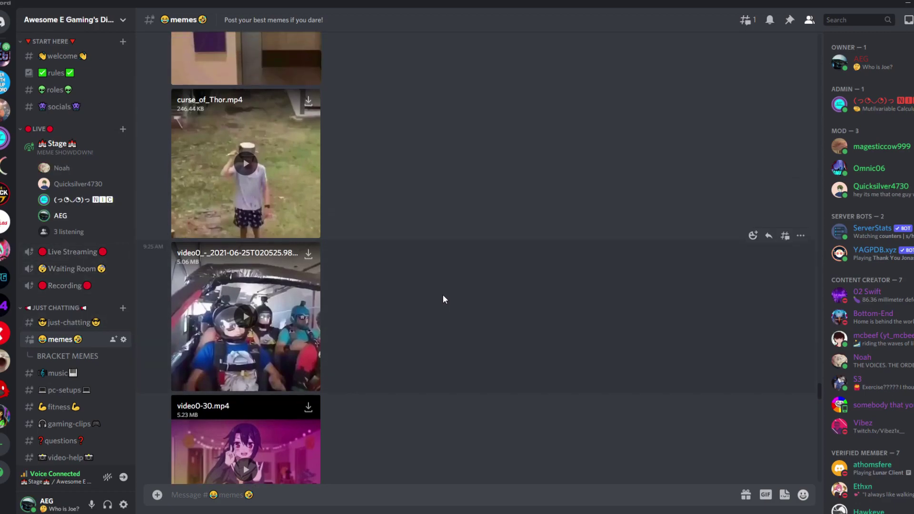
{"action": "scroll", "coordinate": [443, 296], "scroll_direction": "down", "scroll_amount": 2}
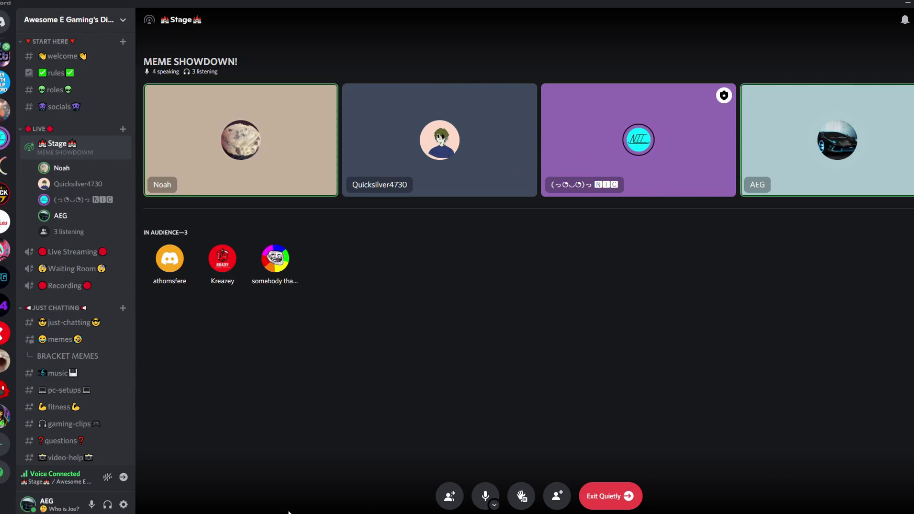
Look at the BRACKET MEMES thread, then return to the #memes channel's newest posts
{"action": "left_click", "coordinate": [57, 355]}
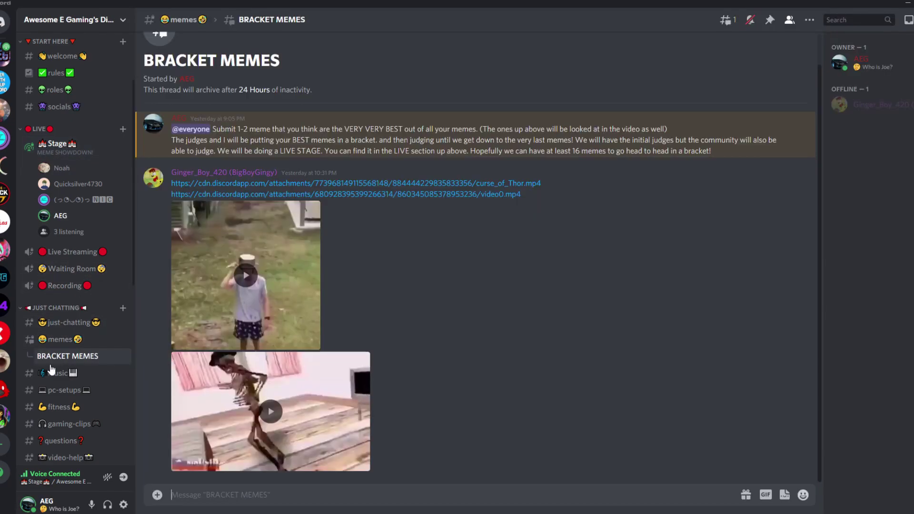
{"action": "left_click", "coordinate": [71, 342]}
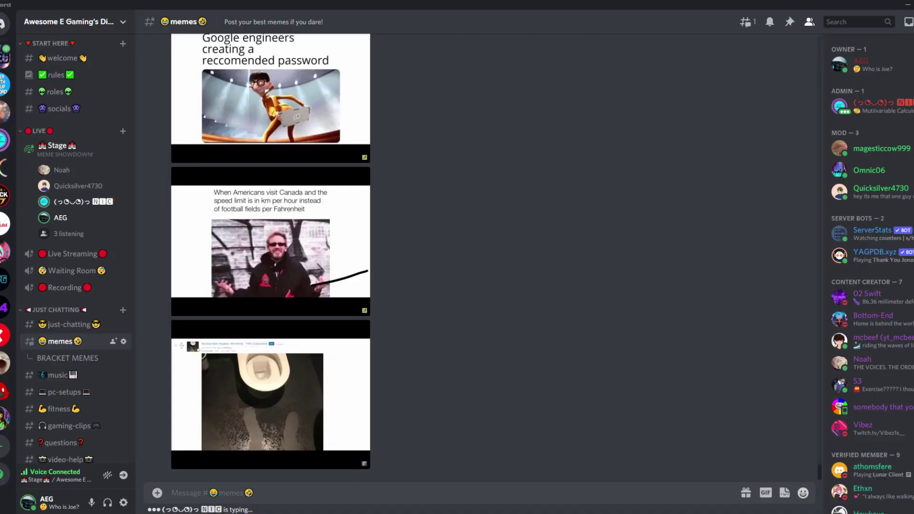
{"action": "scroll", "coordinate": [510, 296], "scroll_direction": "down", "scroll_amount": 5}
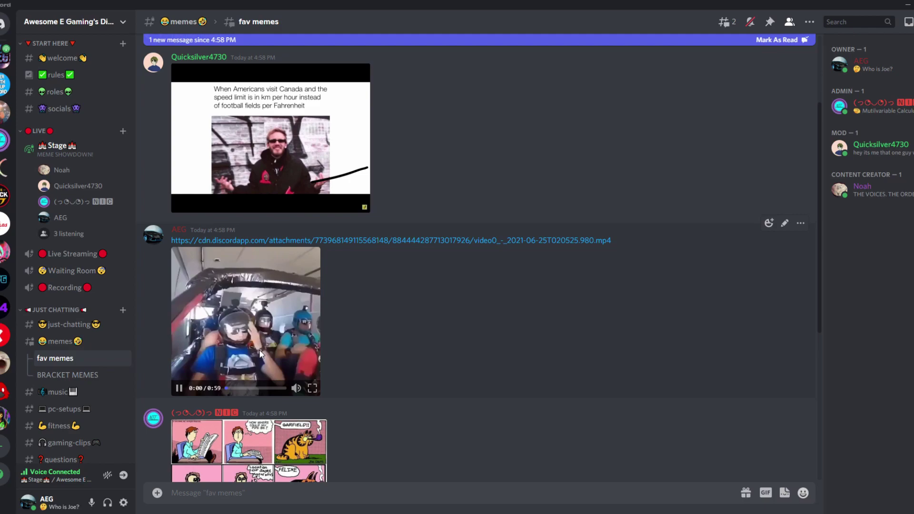
{"action": "scroll", "coordinate": [380, 414], "scroll_direction": "down", "scroll_amount": 2}
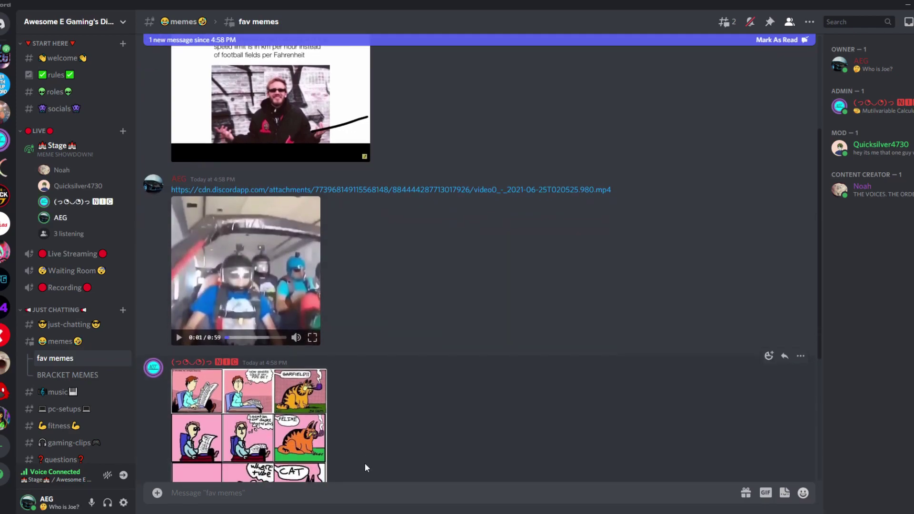
{"action": "scroll", "coordinate": [365, 465], "scroll_direction": "down", "scroll_amount": 2}
{"action": "scroll", "coordinate": [447, 281], "scroll_direction": "down", "scroll_amount": 2}
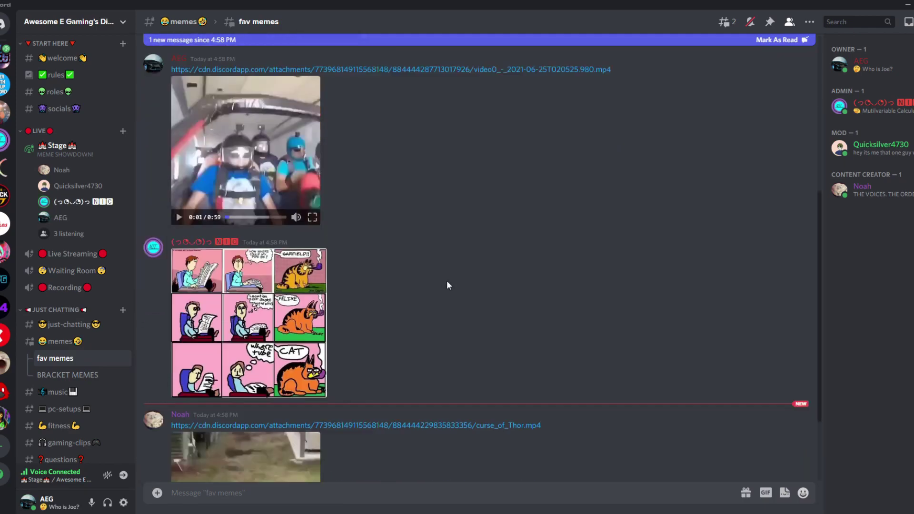
{"action": "scroll", "coordinate": [447, 289], "scroll_direction": "down", "scroll_amount": 2}
Play the newest video in the fav memes thread, exit fullscreen, and mark the thread read
{"action": "left_click", "coordinate": [246, 385]}
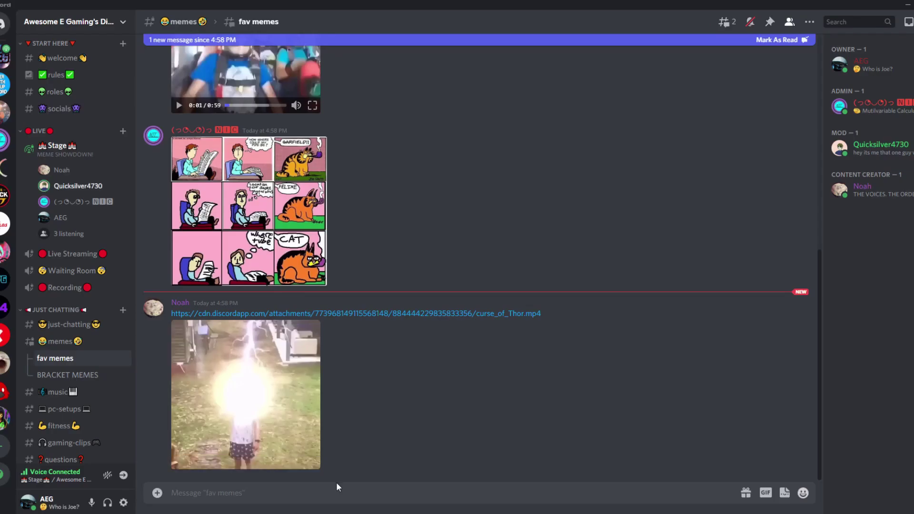
{"action": "left_click", "coordinate": [180, 462]}
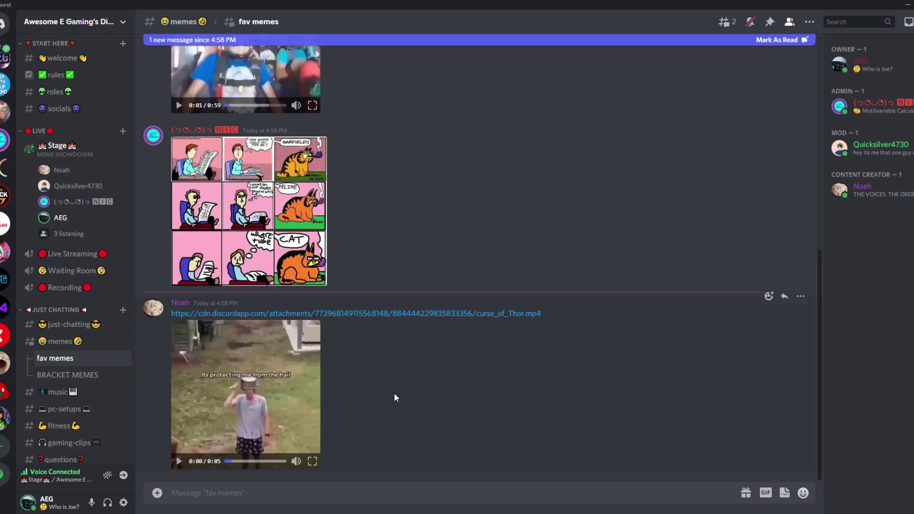
{"action": "left_click", "coordinate": [773, 40]}
{"action": "scroll", "coordinate": [561, 313], "scroll_direction": "up", "scroll_amount": 5}
{"action": "scroll", "coordinate": [538, 337], "scroll_direction": "up", "scroll_amount": 3}
{"action": "scroll", "coordinate": [548, 342], "scroll_direction": "down", "scroll_amount": 2}
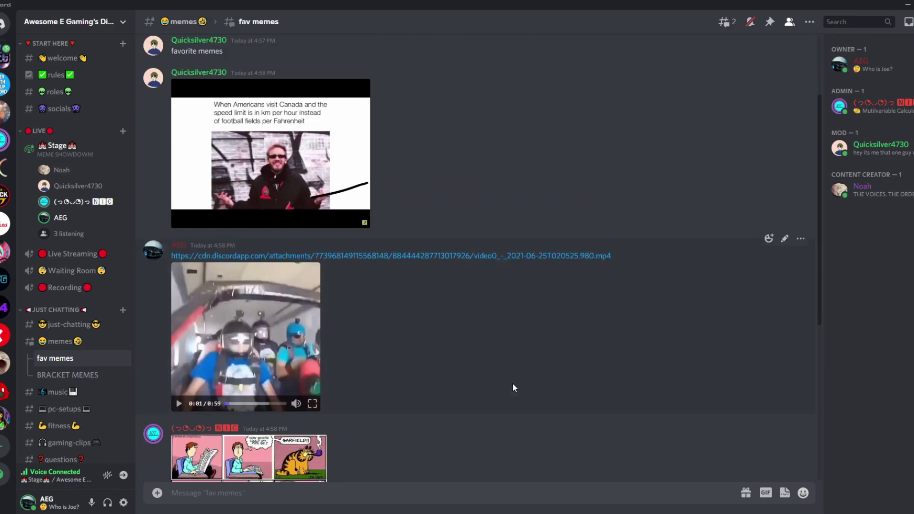
{"action": "scroll", "coordinate": [512, 388], "scroll_direction": "up", "scroll_amount": 2}
{"action": "scroll", "coordinate": [500, 264], "scroll_direction": "down", "scroll_amount": 5}
{"action": "scroll", "coordinate": [499, 265], "scroll_direction": "down", "scroll_amount": 1}
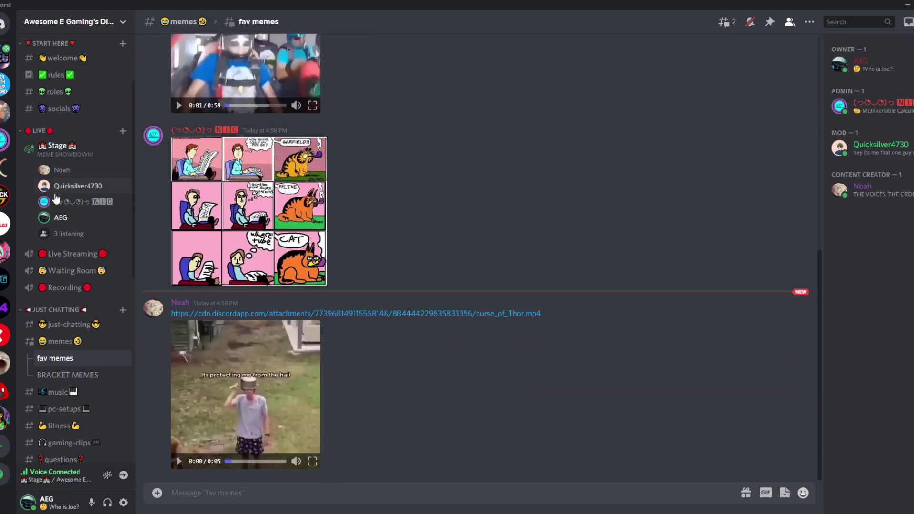
Visit the MEME SHOWDOWN stage, then the just-chatting channel, then the fav memes thread
{"action": "left_click", "coordinate": [68, 148]}
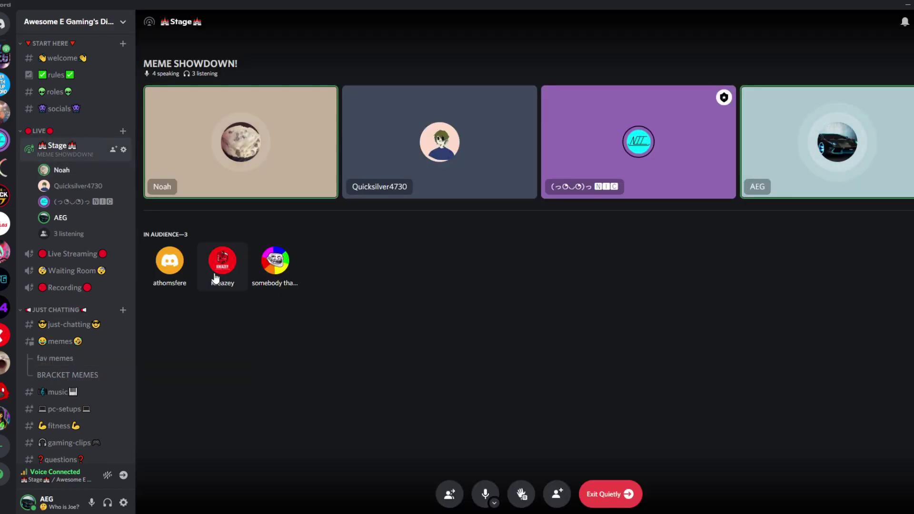
{"action": "left_click", "coordinate": [72, 326]}
{"action": "left_click", "coordinate": [55, 358]}
{"action": "scroll", "coordinate": [380, 314], "scroll_direction": "up", "scroll_amount": 5}
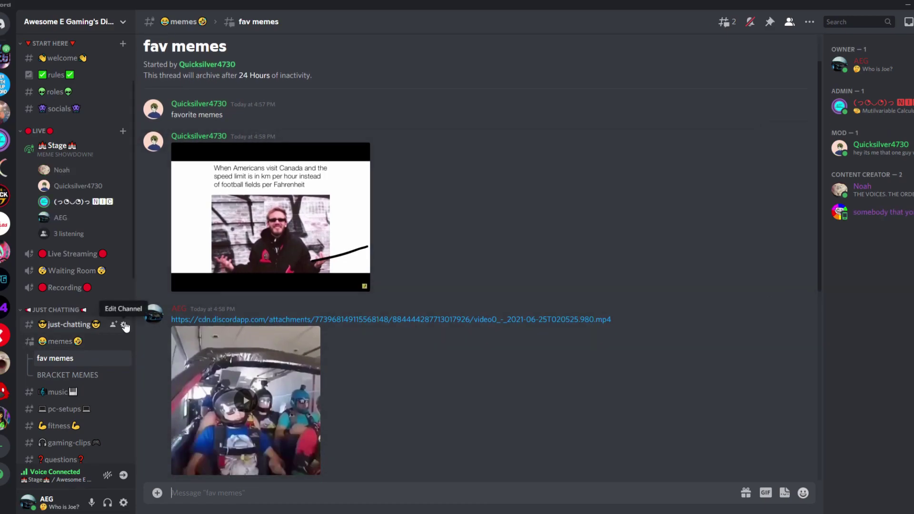
React to the first meme and the skydiving video with check-mark votes
{"action": "left_click", "coordinate": [769, 131]}
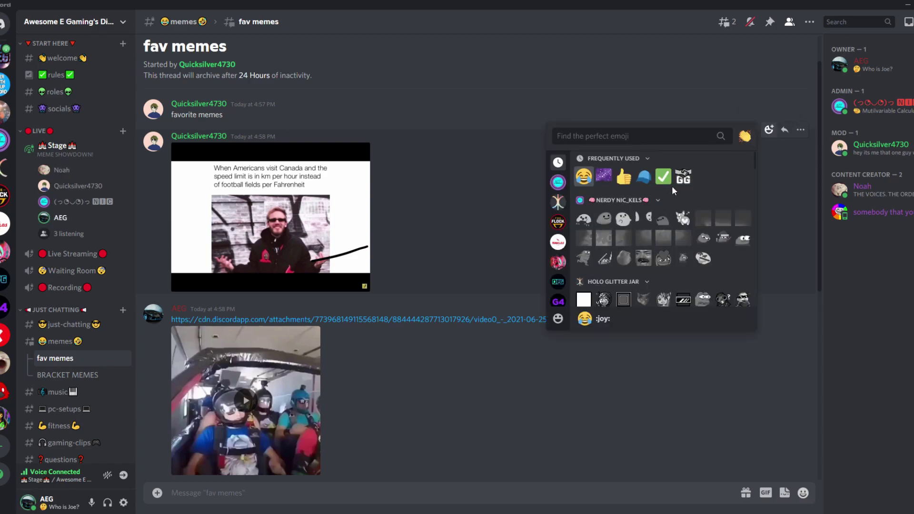
{"action": "left_click", "coordinate": [672, 183]}
{"action": "scroll", "coordinate": [811, 156], "scroll_direction": "down", "scroll_amount": 2}
{"action": "left_click", "coordinate": [769, 167]}
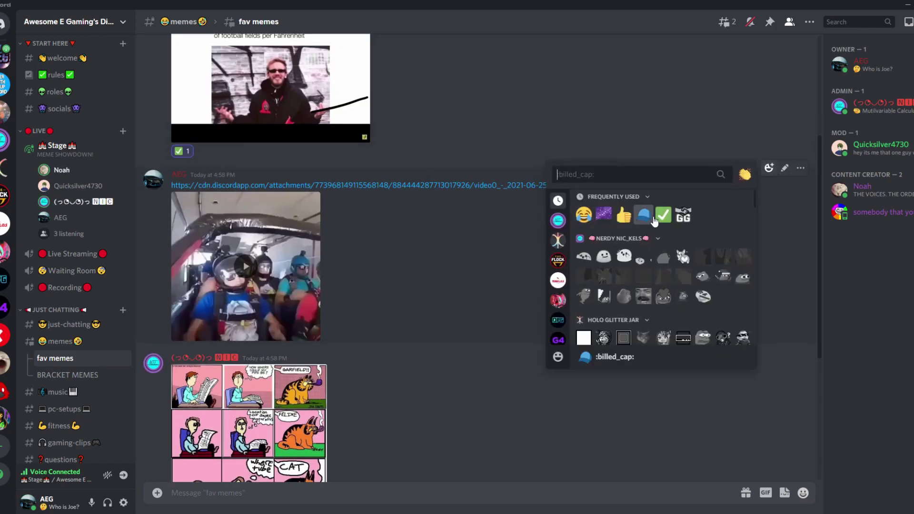
{"action": "left_click", "coordinate": [665, 217]}
{"action": "scroll", "coordinate": [571, 250], "scroll_direction": "down", "scroll_amount": 3}
Start a reply to the Garfield comic and remove the extra green check from the skydiving video
{"action": "left_click", "coordinate": [784, 109]}
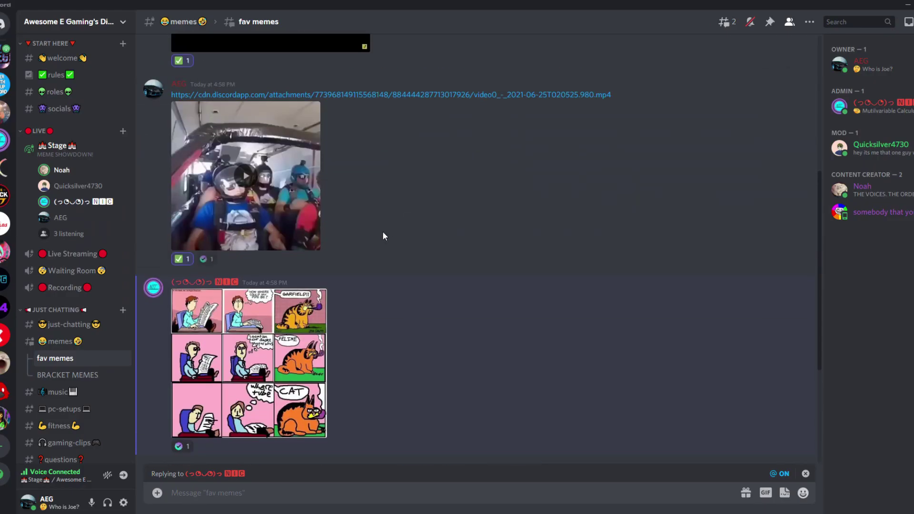
{"action": "scroll", "coordinate": [347, 254], "scroll_direction": "down", "scroll_amount": 1}
{"action": "scroll", "coordinate": [217, 266], "scroll_direction": "up", "scroll_amount": 3}
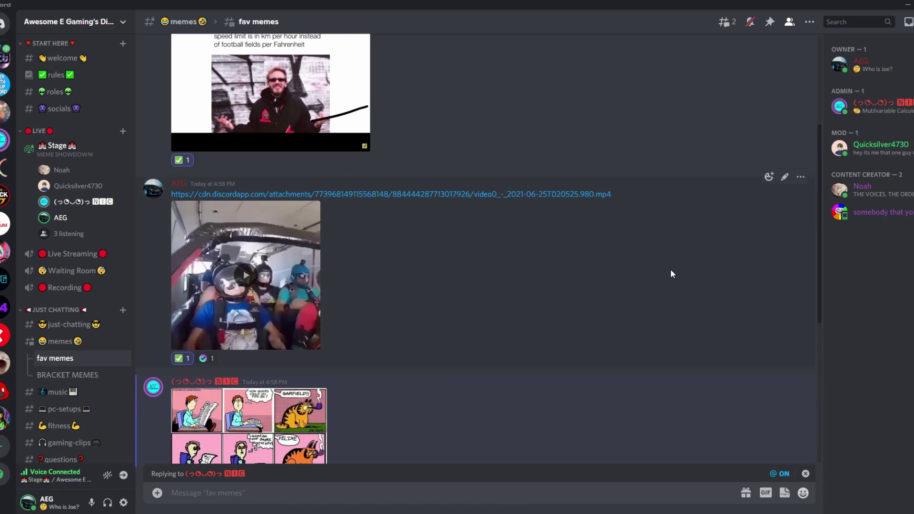
{"action": "left_click", "coordinate": [770, 177]}
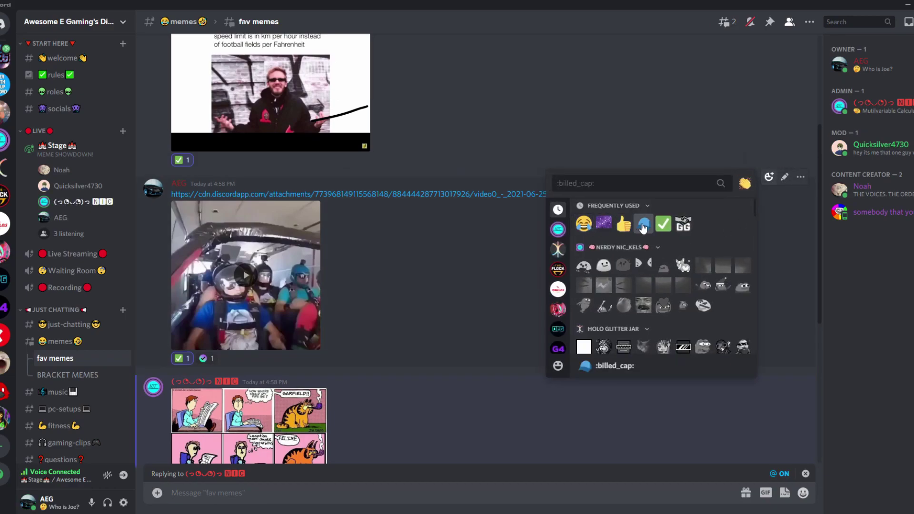
{"action": "left_click", "coordinate": [644, 227]}
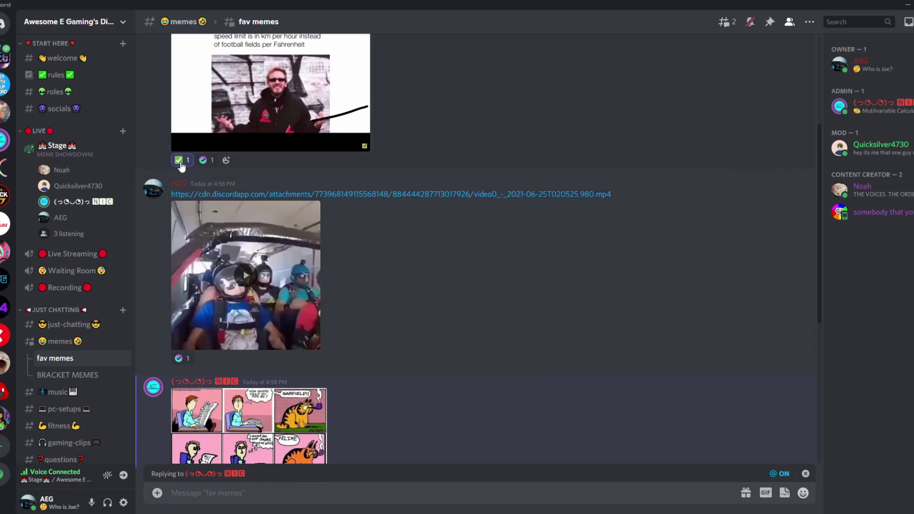
{"action": "scroll", "coordinate": [552, 320], "scroll_direction": "down", "scroll_amount": 4}
{"action": "right_click", "coordinate": [537, 208]}
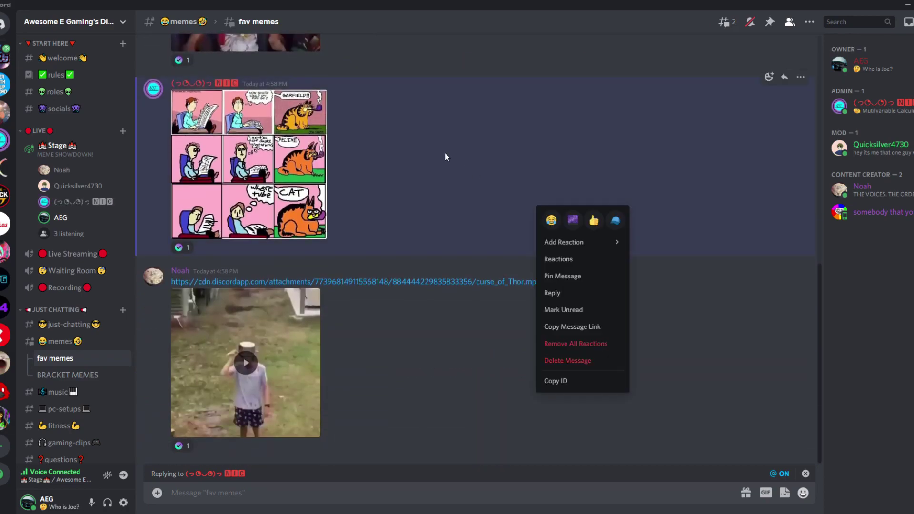
{"action": "scroll", "coordinate": [470, 203], "scroll_direction": "up", "scroll_amount": 6}
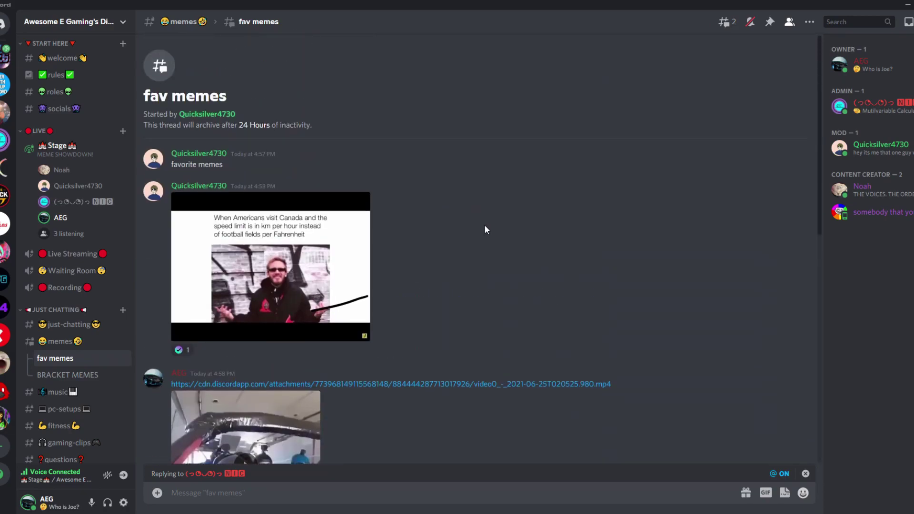
{"action": "scroll", "coordinate": [484, 229], "scroll_direction": "down", "scroll_amount": 2}
{"action": "scroll", "coordinate": [433, 174], "scroll_direction": "down", "scroll_amount": 3}
{"action": "scroll", "coordinate": [478, 176], "scroll_direction": "up", "scroll_amount": 5}
{"action": "scroll", "coordinate": [484, 178], "scroll_direction": "down", "scroll_amount": 3}
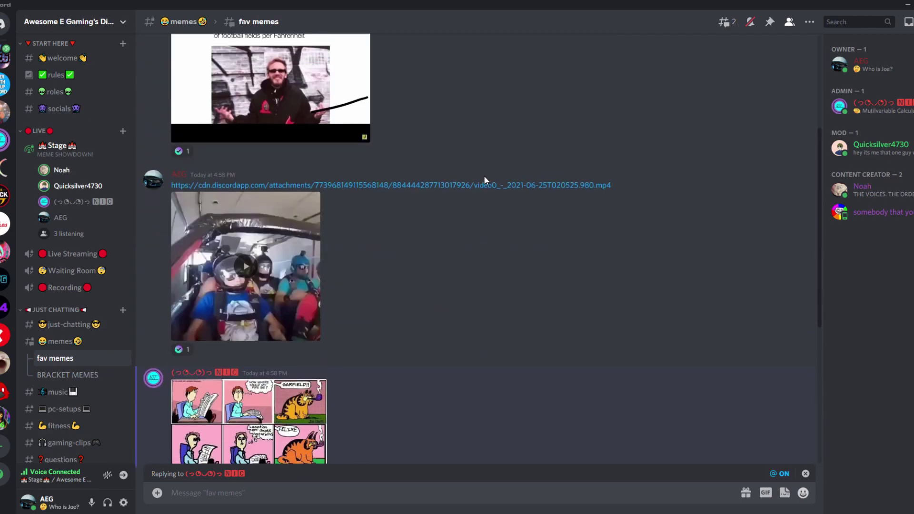
{"action": "scroll", "coordinate": [484, 180], "scroll_direction": "up", "scroll_amount": 2}
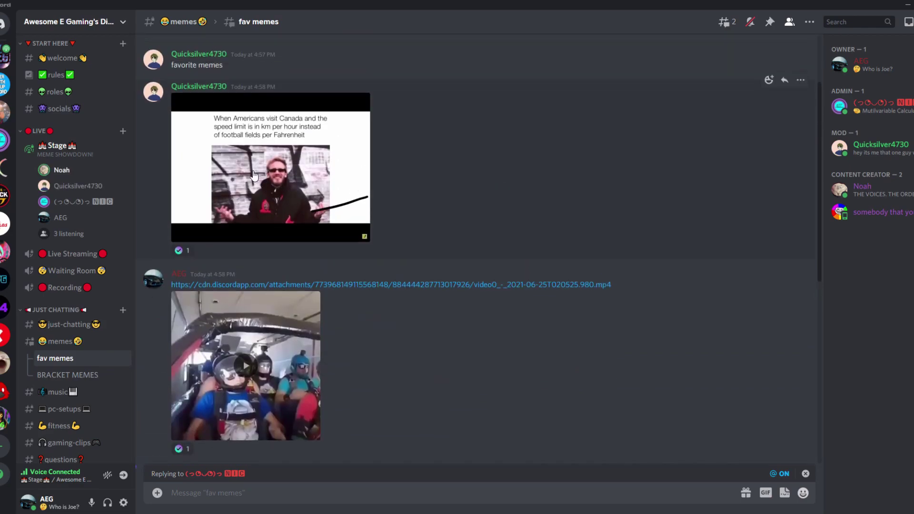
{"action": "scroll", "coordinate": [297, 187], "scroll_direction": "up", "scroll_amount": 2}
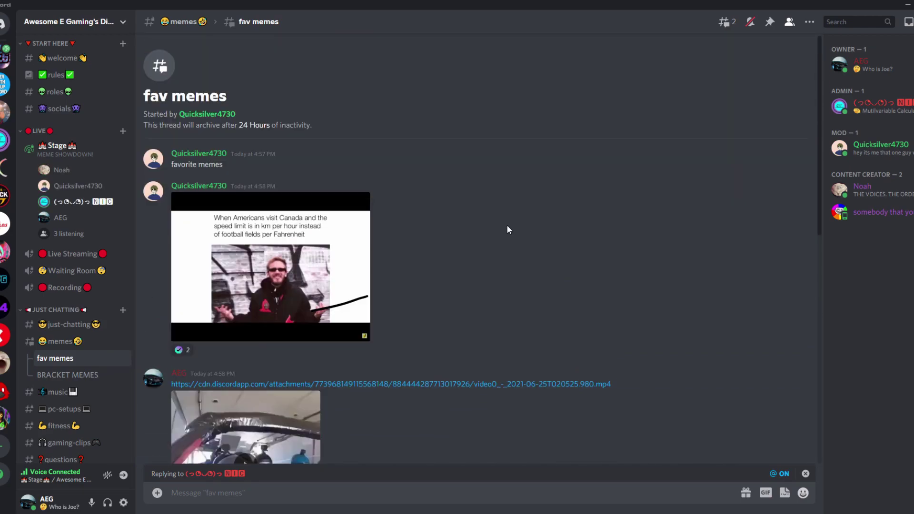
{"action": "scroll", "coordinate": [357, 286], "scroll_direction": "down", "scroll_amount": 5}
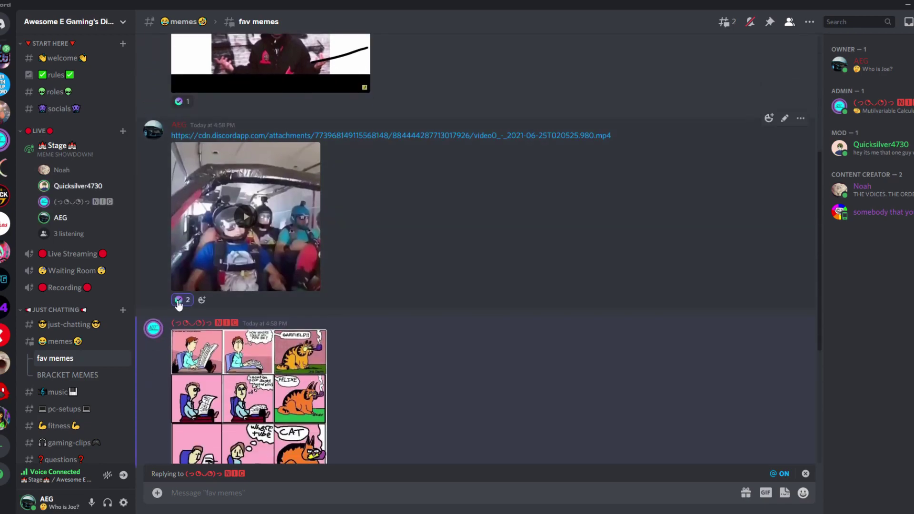
{"action": "scroll", "coordinate": [426, 281], "scroll_direction": "down", "scroll_amount": 3}
{"action": "scroll", "coordinate": [353, 290], "scroll_direction": "down", "scroll_amount": 2}
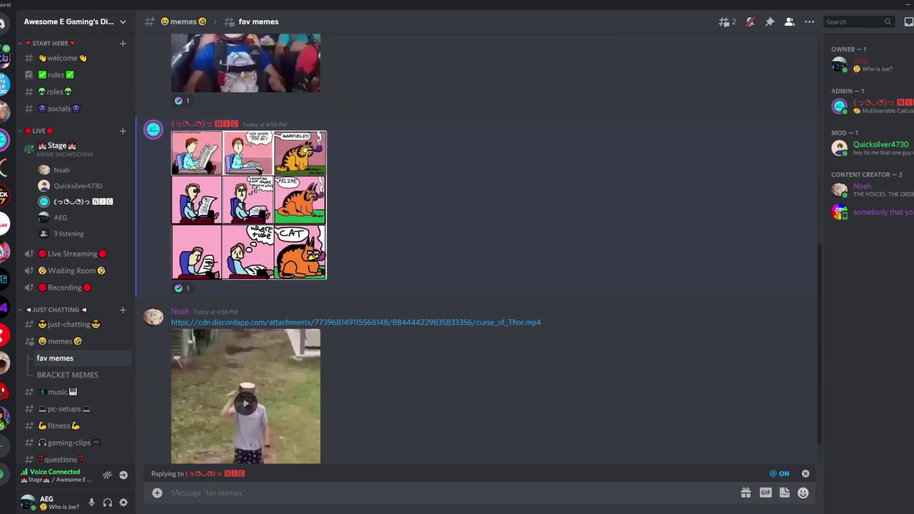
{"action": "scroll", "coordinate": [365, 296], "scroll_direction": "down", "scroll_amount": 1}
{"action": "scroll", "coordinate": [386, 354], "scroll_direction": "up", "scroll_amount": 5}
{"action": "scroll", "coordinate": [395, 317], "scroll_direction": "up", "scroll_amount": 5}
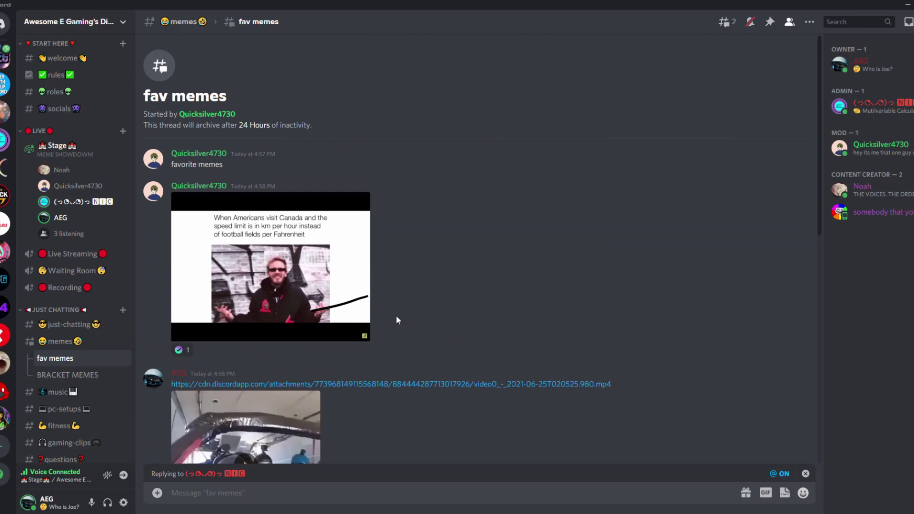
{"action": "scroll", "coordinate": [475, 284], "scroll_direction": "down", "scroll_amount": 1}
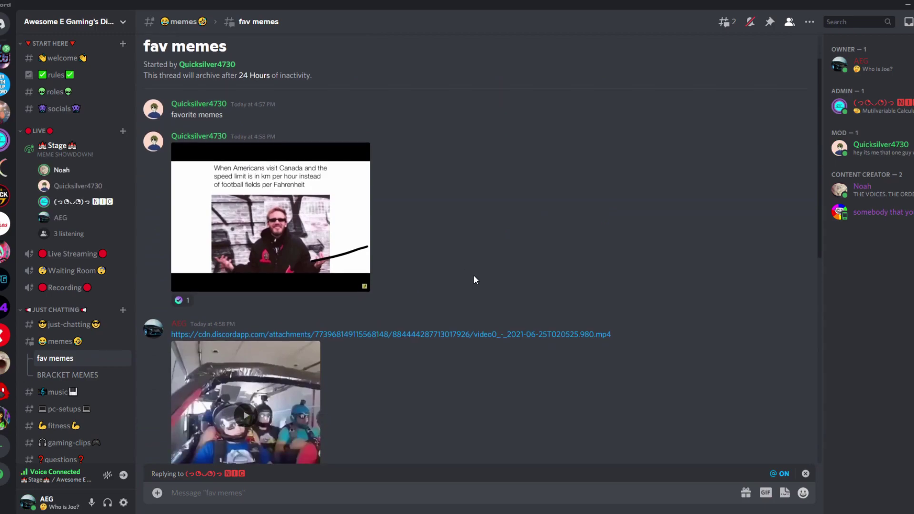
{"action": "scroll", "coordinate": [469, 275], "scroll_direction": "down", "scroll_amount": 3}
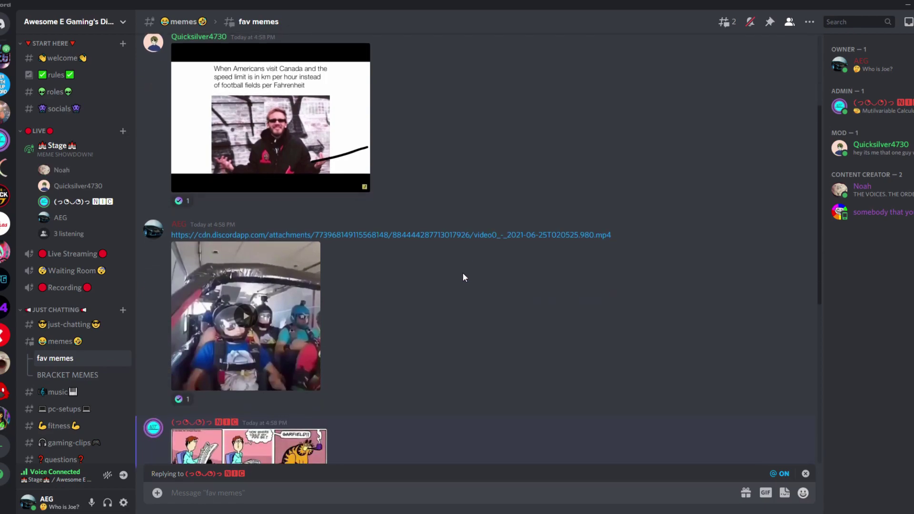
{"action": "scroll", "coordinate": [462, 274], "scroll_direction": "down", "scroll_amount": 2}
{"action": "scroll", "coordinate": [336, 310], "scroll_direction": "down", "scroll_amount": 2}
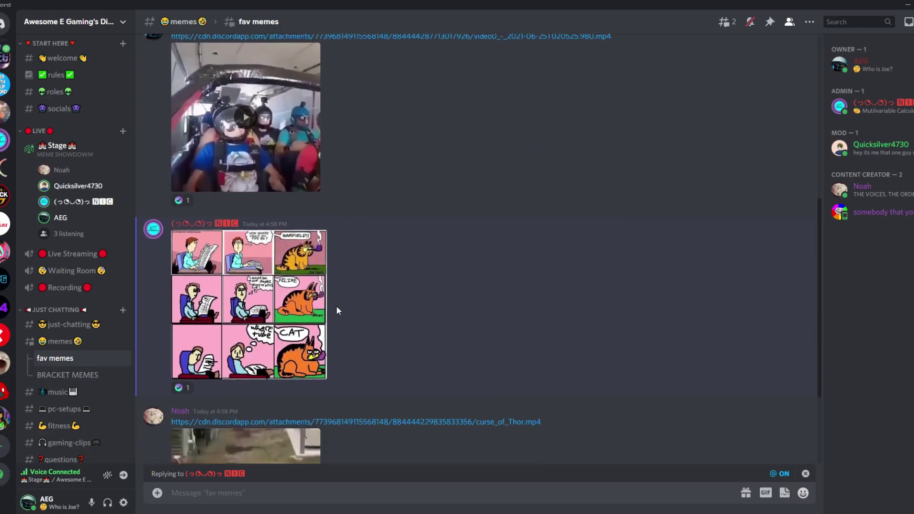
{"action": "scroll", "coordinate": [337, 311], "scroll_direction": "down", "scroll_amount": 3}
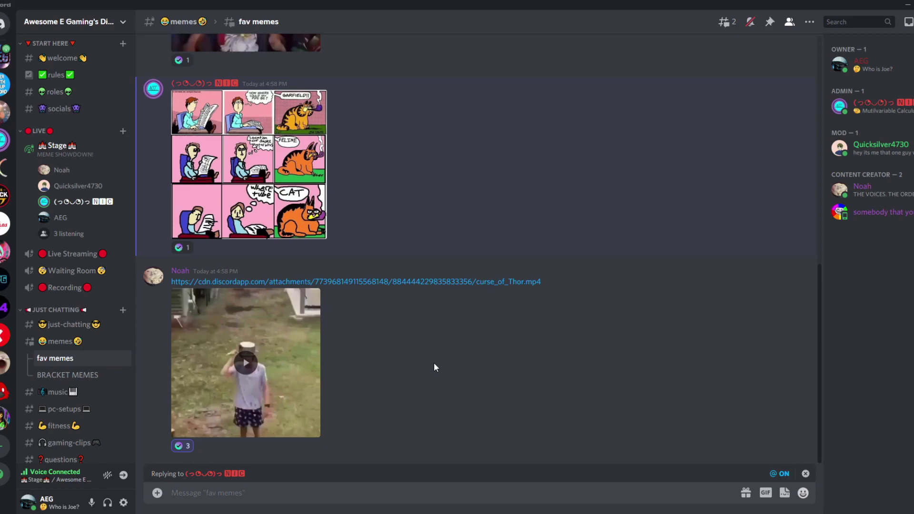
{"action": "scroll", "coordinate": [450, 343], "scroll_direction": "up", "scroll_amount": 5}
{"action": "scroll", "coordinate": [452, 338], "scroll_direction": "up", "scroll_amount": 3}
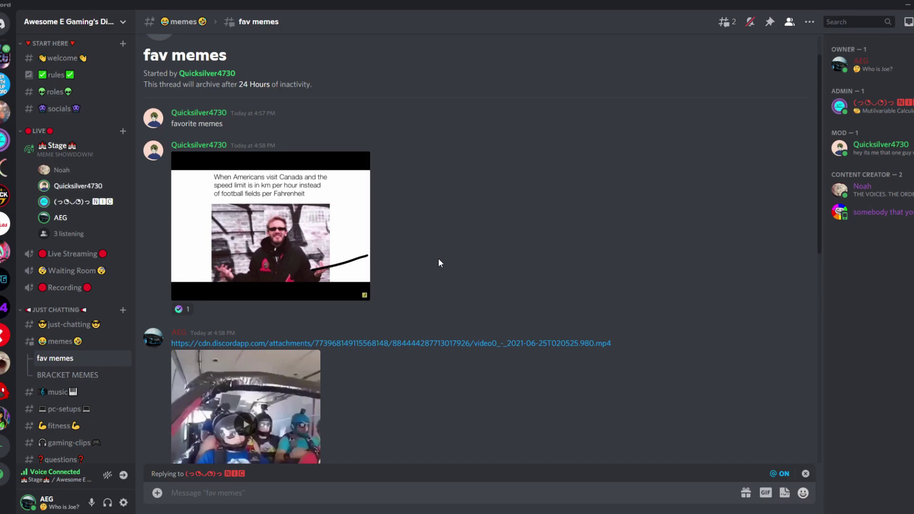
View the first meme image enlarged, then return to the thread chat
{"action": "left_click", "coordinate": [328, 254]}
{"action": "left_click", "coordinate": [805, 202]}
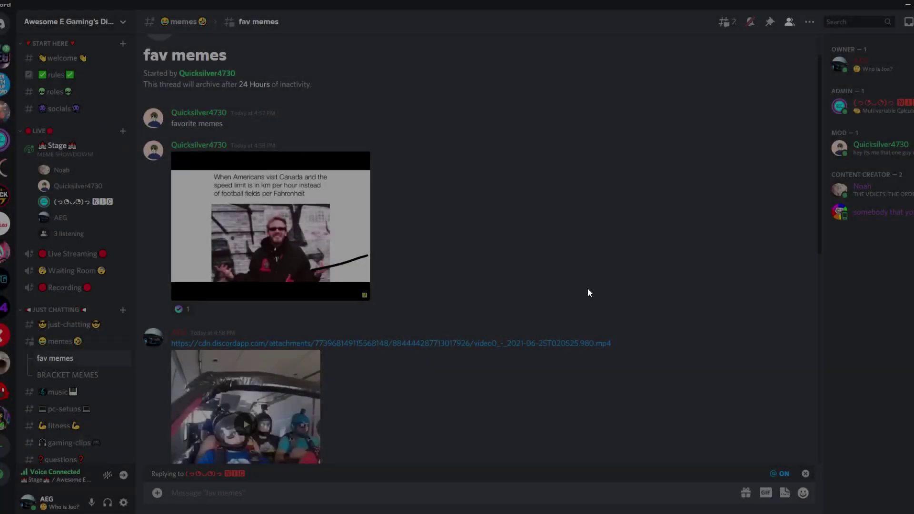
{"action": "scroll", "coordinate": [531, 271], "scroll_direction": "down", "scroll_amount": 2}
{"action": "scroll", "coordinate": [524, 285], "scroll_direction": "down", "scroll_amount": 4}
{"action": "scroll", "coordinate": [459, 342], "scroll_direction": "down", "scroll_amount": 1}
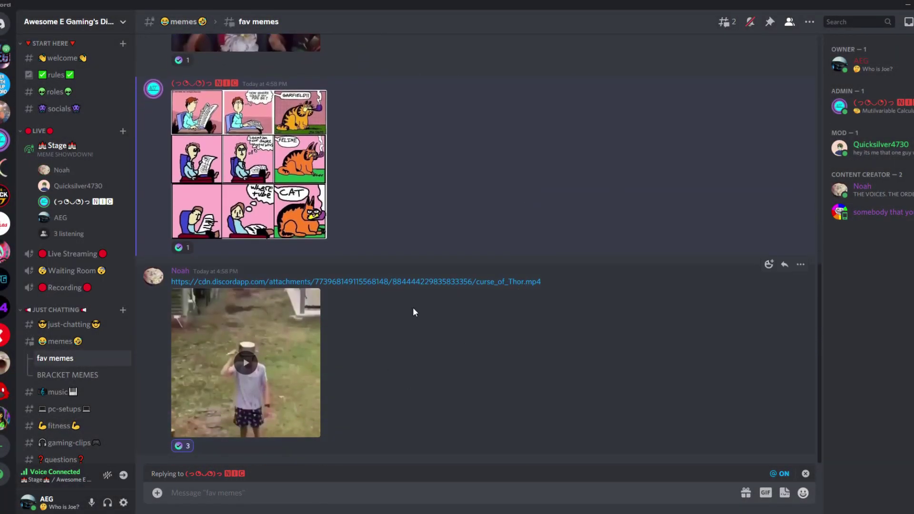
{"action": "scroll", "coordinate": [422, 286], "scroll_direction": "up", "scroll_amount": 1}
{"action": "scroll", "coordinate": [354, 262], "scroll_direction": "up", "scroll_amount": 1}
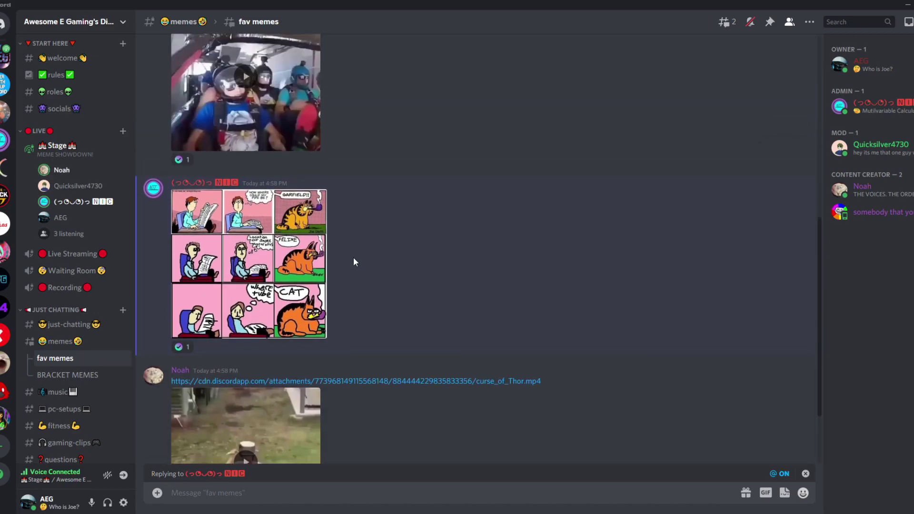
{"action": "scroll", "coordinate": [372, 263], "scroll_direction": "down", "scroll_amount": 1}
Play the curse_of_Thor video meme, then dismiss its message actions menu
{"action": "left_click", "coordinate": [247, 362]}
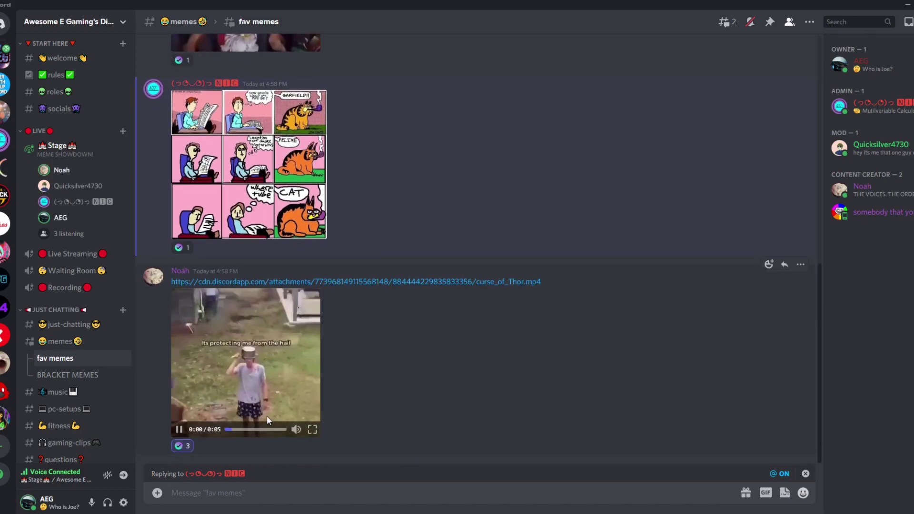
{"action": "right_click", "coordinate": [458, 365]}
{"action": "left_click", "coordinate": [402, 363]}
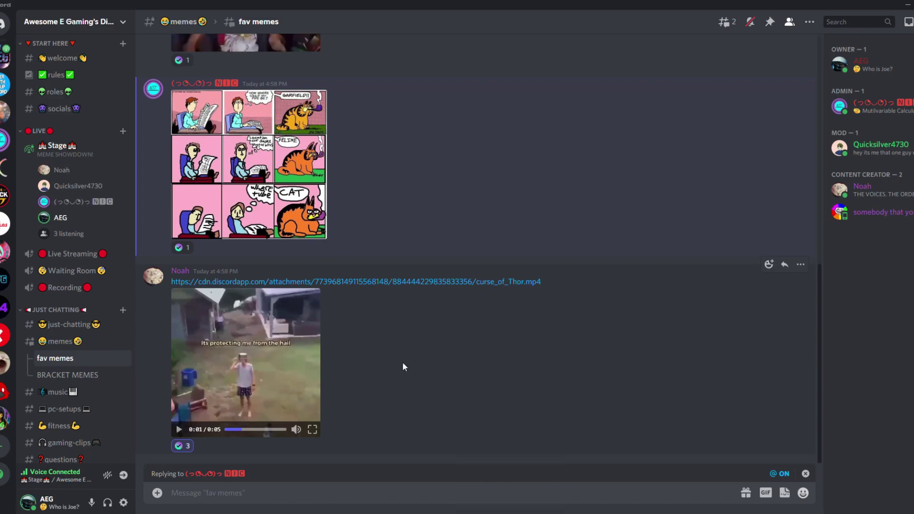
{"action": "scroll", "coordinate": [430, 251], "scroll_direction": "up", "scroll_amount": 5}
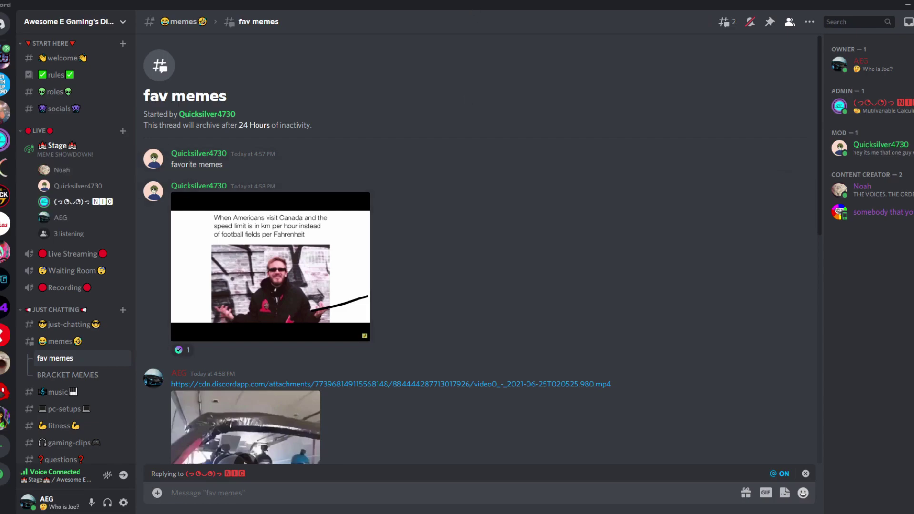
{"action": "scroll", "coordinate": [517, 140], "scroll_direction": "down", "scroll_amount": 1}
{"action": "scroll", "coordinate": [556, 168], "scroll_direction": "down", "scroll_amount": 8}
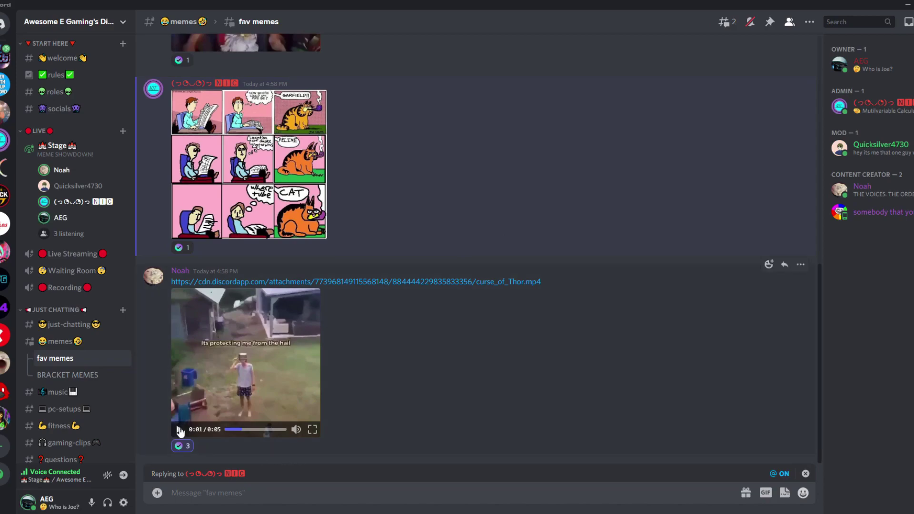
Add a check-mark vote to the Garfield comic and cancel the pending reply
{"action": "right_click", "coordinate": [516, 141]}
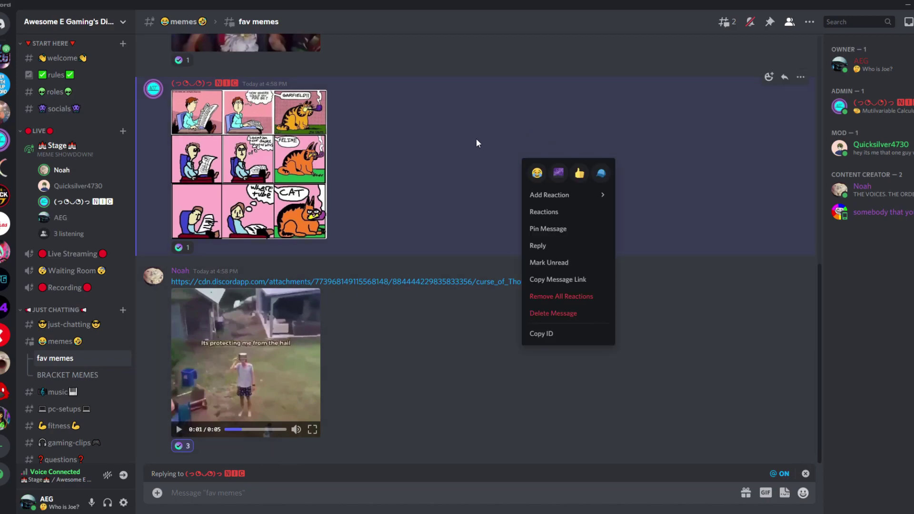
{"action": "left_click", "coordinate": [477, 139]}
{"action": "scroll", "coordinate": [529, 215], "scroll_direction": "up", "scroll_amount": 10}
{"action": "scroll", "coordinate": [541, 267], "scroll_direction": "down", "scroll_amount": 7}
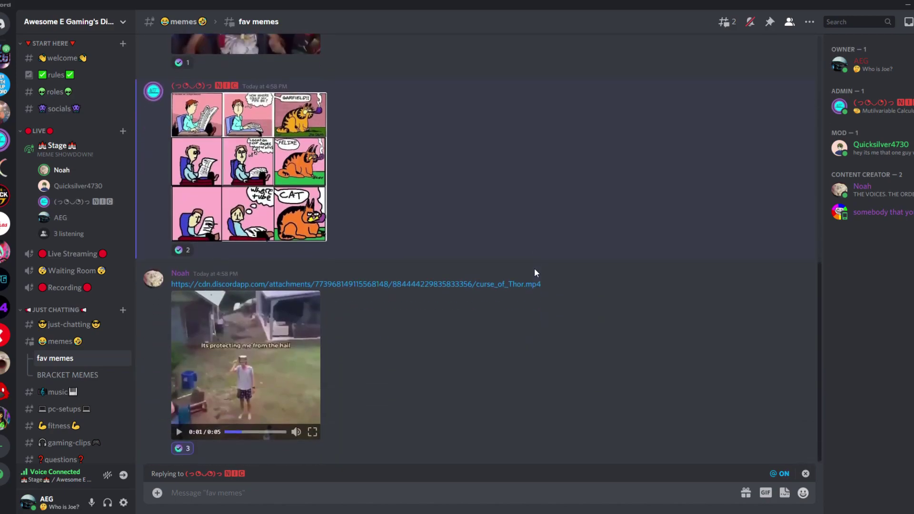
{"action": "scroll", "coordinate": [535, 268], "scroll_direction": "up", "scroll_amount": 1}
{"action": "scroll", "coordinate": [534, 264], "scroll_direction": "up", "scroll_amount": 3}
{"action": "scroll", "coordinate": [526, 284], "scroll_direction": "up", "scroll_amount": 3}
{"action": "scroll", "coordinate": [515, 304], "scroll_direction": "down", "scroll_amount": 5}
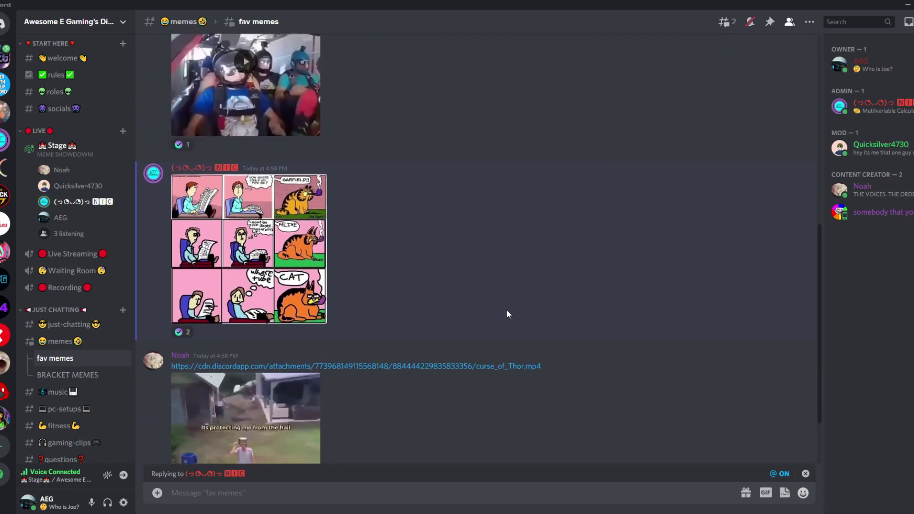
{"action": "scroll", "coordinate": [505, 314], "scroll_direction": "down", "scroll_amount": 1}
{"action": "scroll", "coordinate": [461, 339], "scroll_direction": "up", "scroll_amount": 3}
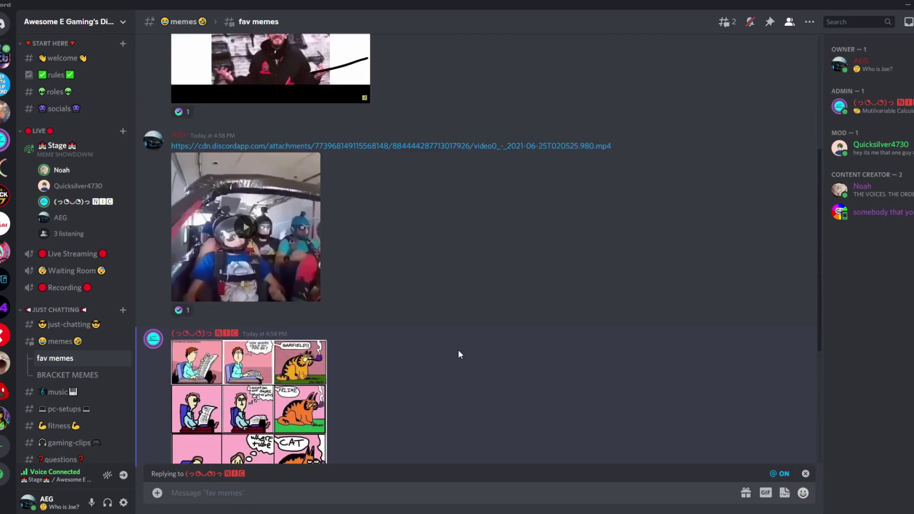
{"action": "scroll", "coordinate": [457, 346], "scroll_direction": "up", "scroll_amount": 3}
{"action": "left_click", "coordinate": [807, 474]}
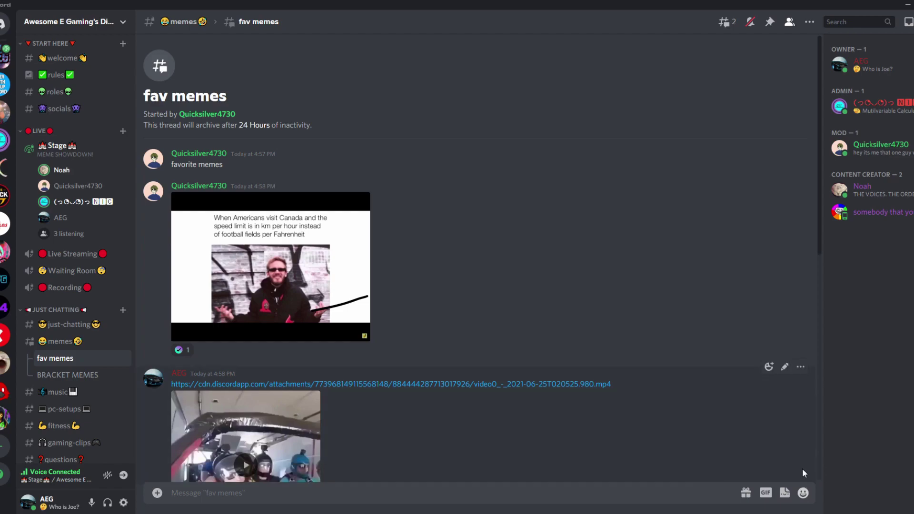
{"action": "scroll", "coordinate": [662, 368], "scroll_direction": "down", "scroll_amount": 1}
{"action": "scroll", "coordinate": [664, 368], "scroll_direction": "down", "scroll_amount": 5}
{"action": "scroll", "coordinate": [646, 381], "scroll_direction": "up", "scroll_amount": 3}
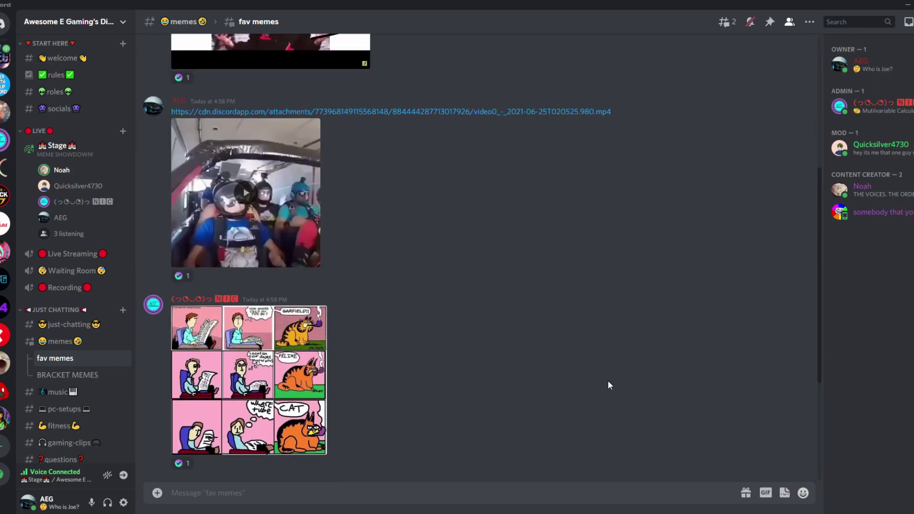
{"action": "scroll", "coordinate": [608, 381], "scroll_direction": "up", "scroll_amount": 3}
{"action": "scroll", "coordinate": [605, 374], "scroll_direction": "down", "scroll_amount": 4}
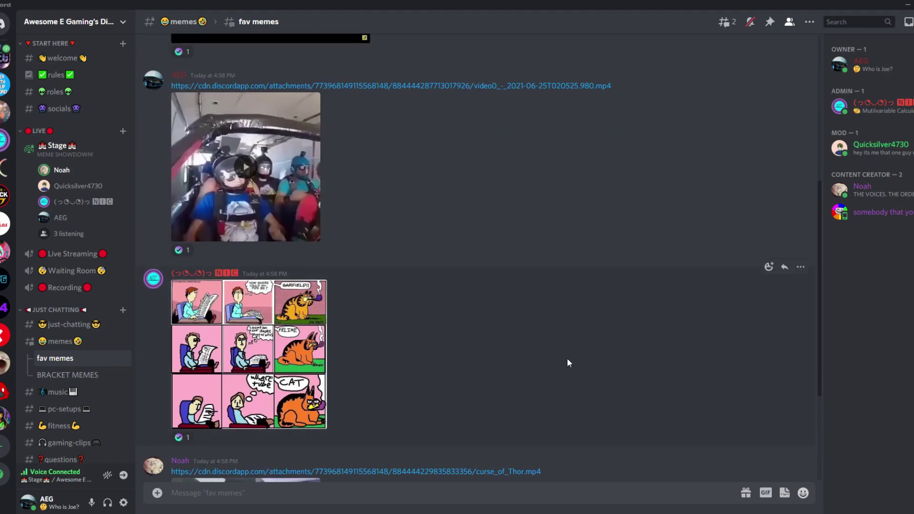
{"action": "scroll", "coordinate": [568, 358], "scroll_direction": "up", "scroll_amount": 4}
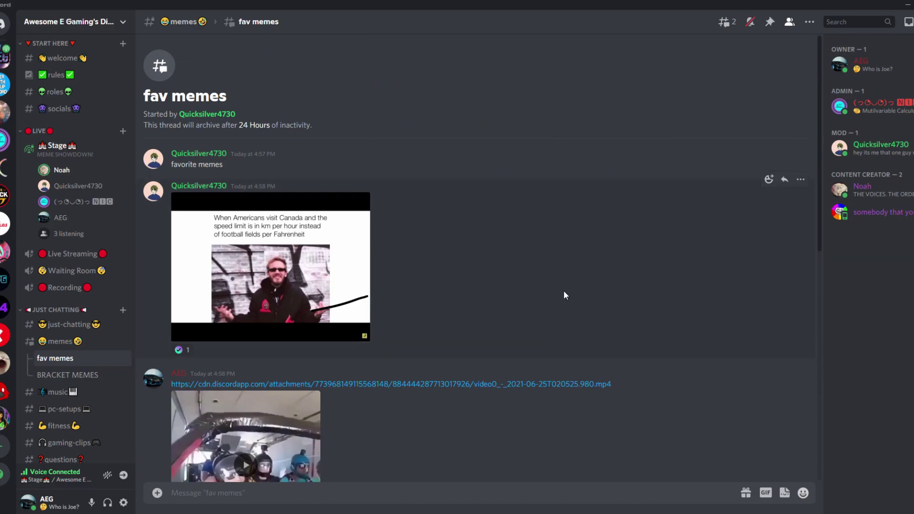
{"action": "scroll", "coordinate": [564, 290], "scroll_direction": "down", "scroll_amount": 2}
{"action": "scroll", "coordinate": [556, 315], "scroll_direction": "down", "scroll_amount": 2}
Return to the fav memes thread to review the voted memes and call-to-vote messages
{"action": "left_click", "coordinate": [81, 358]}
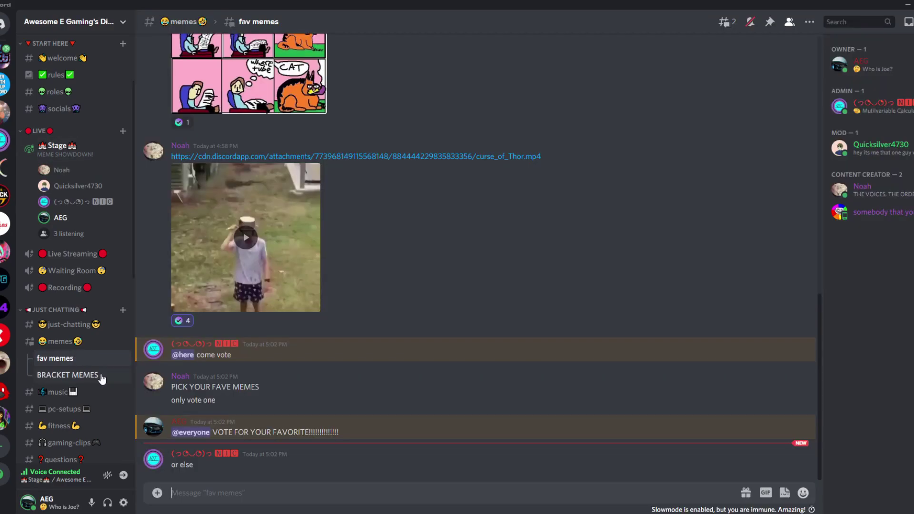
{"action": "scroll", "coordinate": [370, 403], "scroll_direction": "up", "scroll_amount": 3}
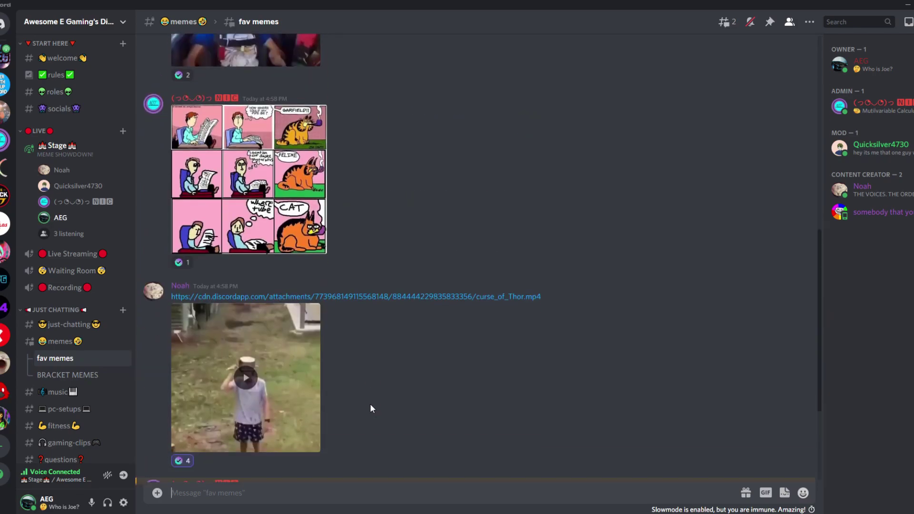
{"action": "scroll", "coordinate": [371, 404], "scroll_direction": "down", "scroll_amount": 3}
{"action": "scroll", "coordinate": [387, 365], "scroll_direction": "up", "scroll_amount": 3}
{"action": "scroll", "coordinate": [407, 323], "scroll_direction": "up", "scroll_amount": 5}
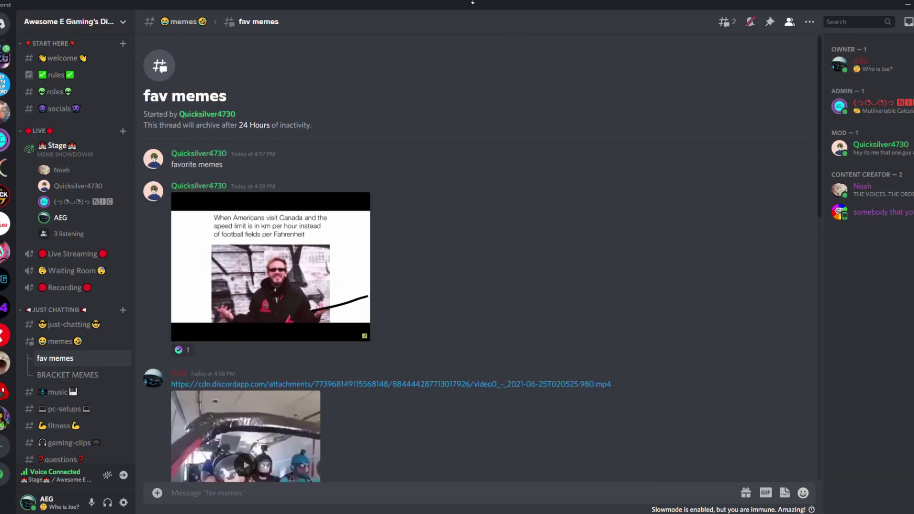
{"action": "scroll", "coordinate": [490, 234], "scroll_direction": "down", "scroll_amount": 3}
{"action": "scroll", "coordinate": [490, 235], "scroll_direction": "down", "scroll_amount": 7}
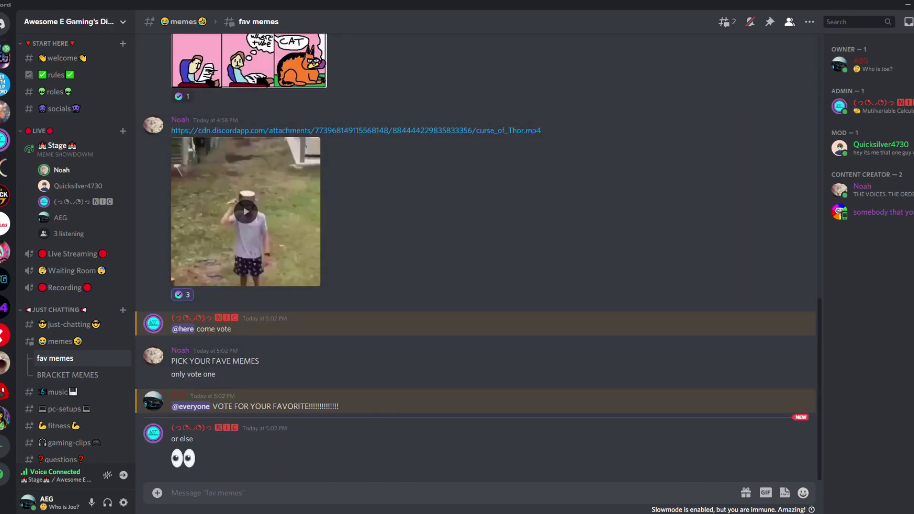
{"action": "scroll", "coordinate": [193, 250], "scroll_direction": "up", "scroll_amount": 3}
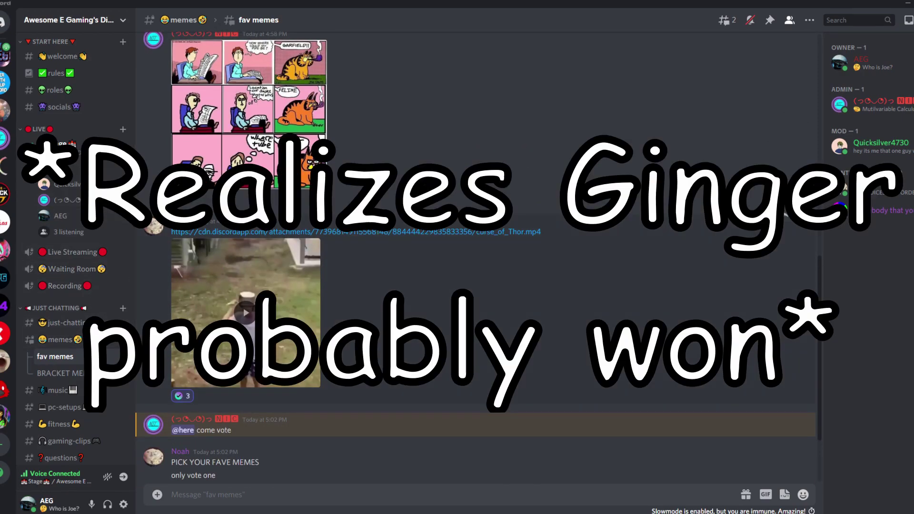
{"action": "scroll", "coordinate": [447, 349], "scroll_direction": "up", "scroll_amount": 5}
{"action": "scroll", "coordinate": [430, 346], "scroll_direction": "down", "scroll_amount": 5}
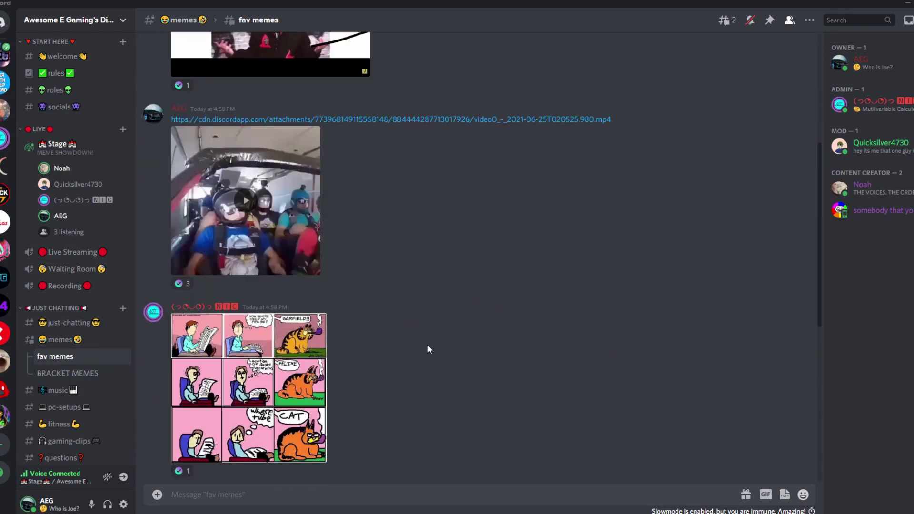
{"action": "scroll", "coordinate": [427, 345], "scroll_direction": "down", "scroll_amount": 3}
{"action": "scroll", "coordinate": [428, 350], "scroll_direction": "down", "scroll_amount": 3}
{"action": "scroll", "coordinate": [473, 341], "scroll_direction": "up", "scroll_amount": 3}
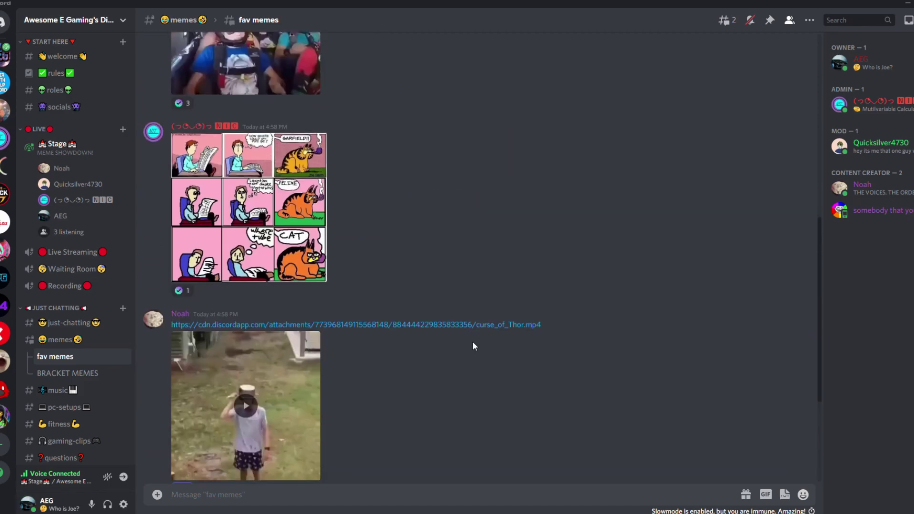
{"action": "scroll", "coordinate": [489, 284], "scroll_direction": "up", "scroll_amount": 5}
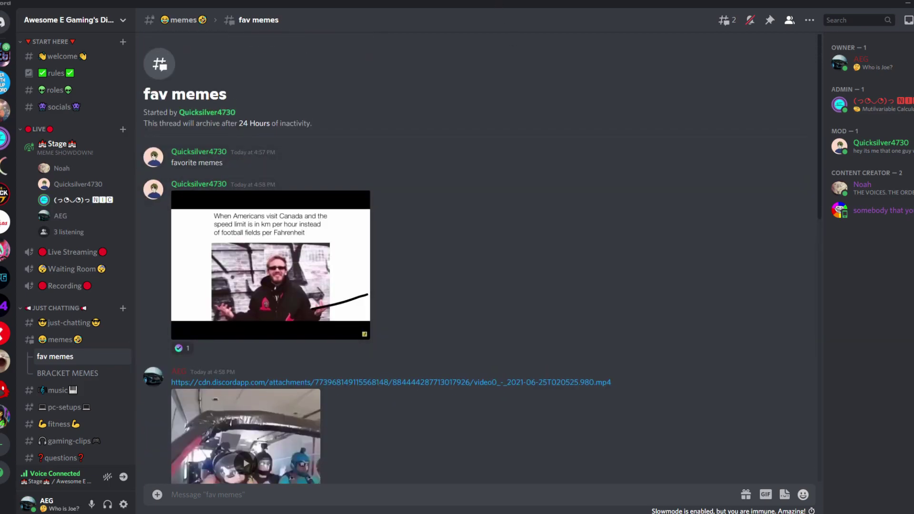